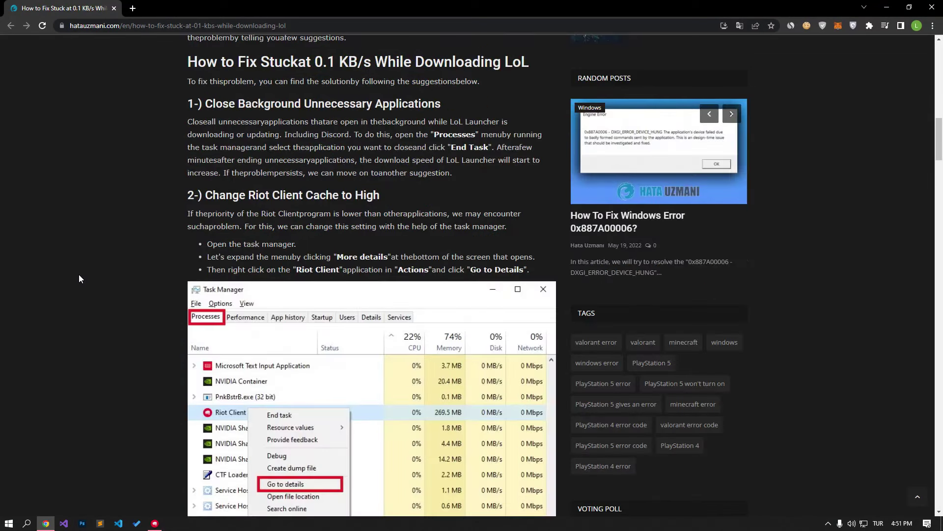
Bring the League of Legends client forward and resume its stalled update download.
left_click(155, 523)
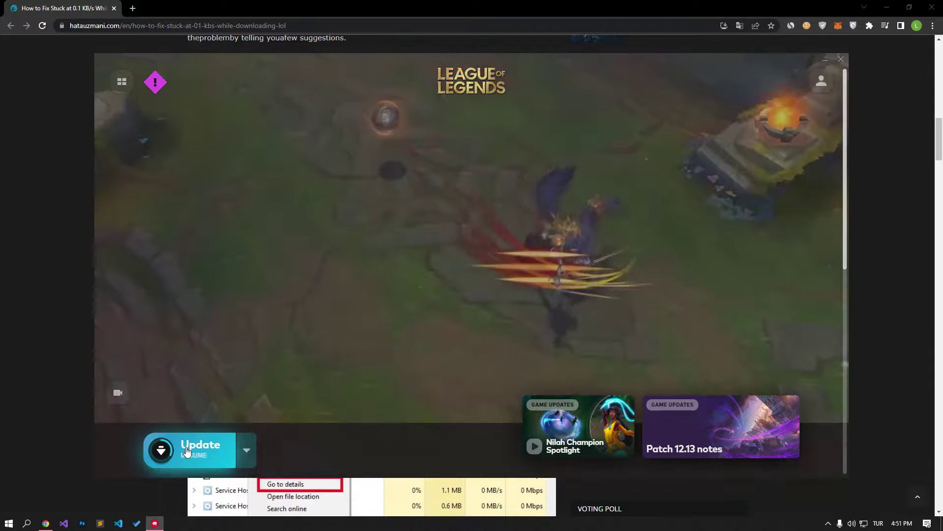
left_click(187, 451)
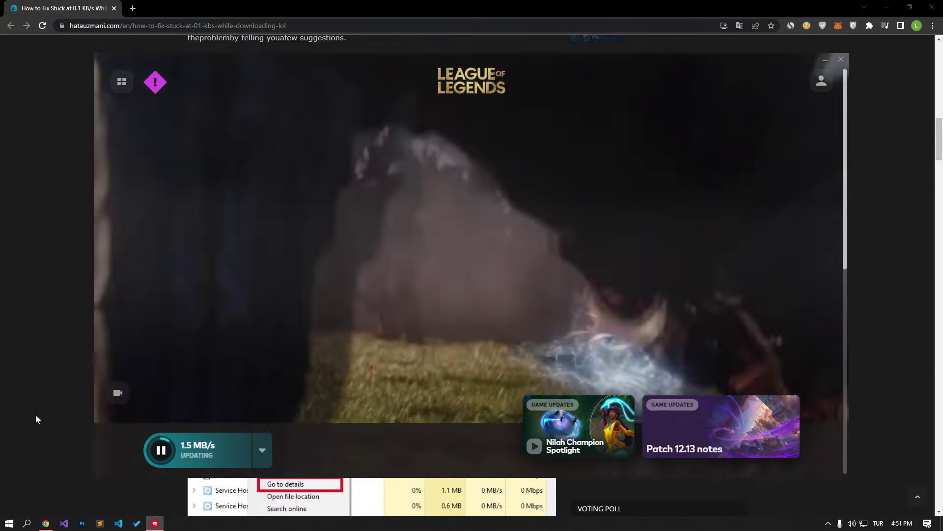
right_click(246, 523)
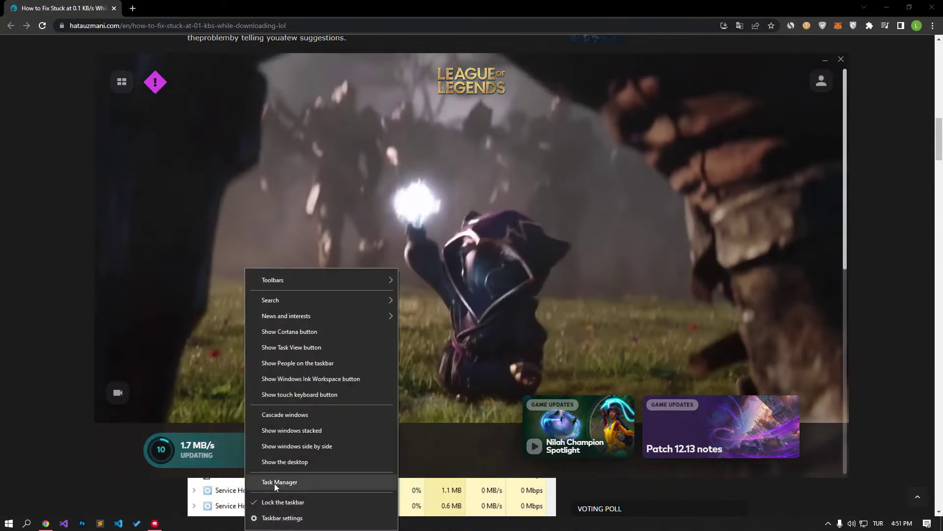
Open Task Manager in full view and end the DAEMON Tools background process.
left_click(275, 484)
left_click(338, 281)
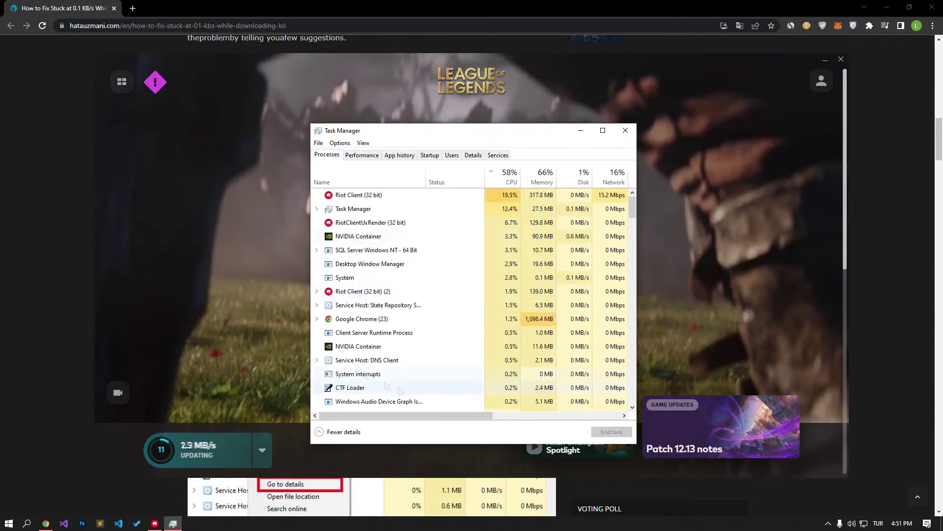
scroll(452, 313, "down", 2)
left_click(363, 376)
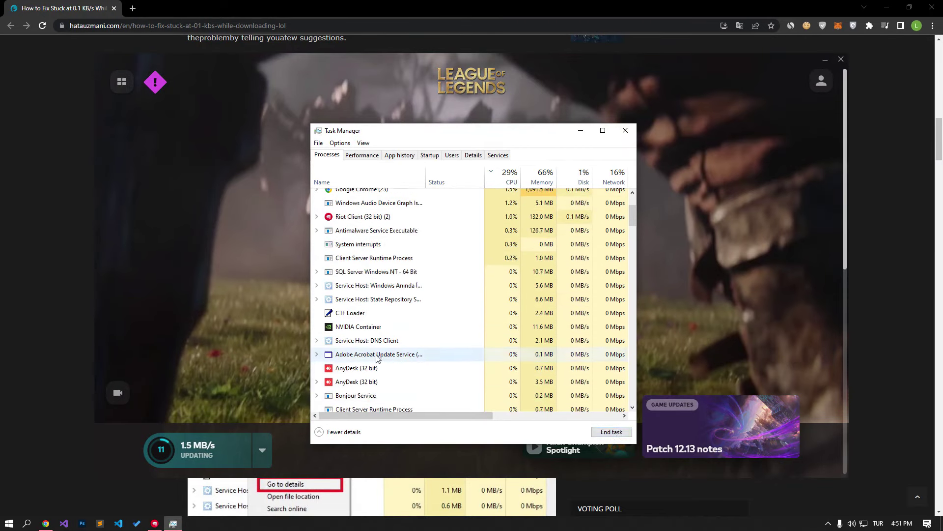
scroll(412, 344, "down", 4)
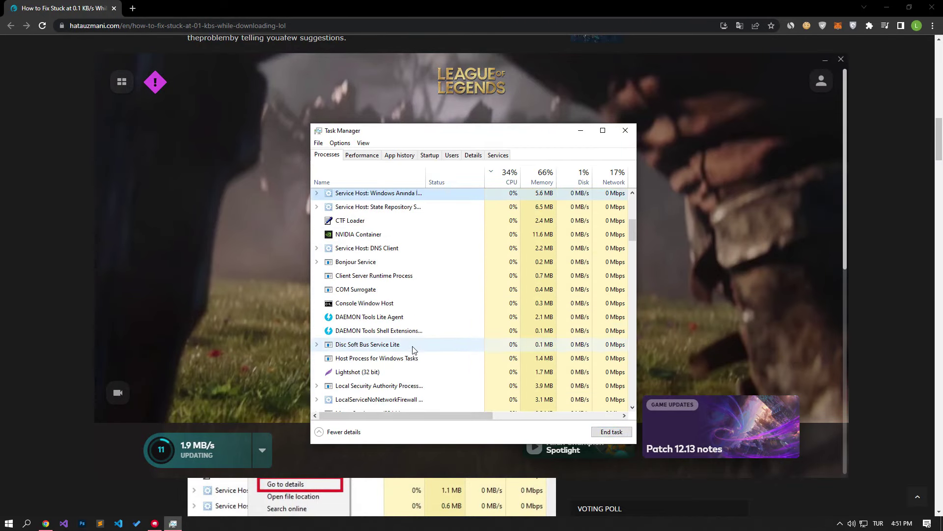
left_click(612, 431)
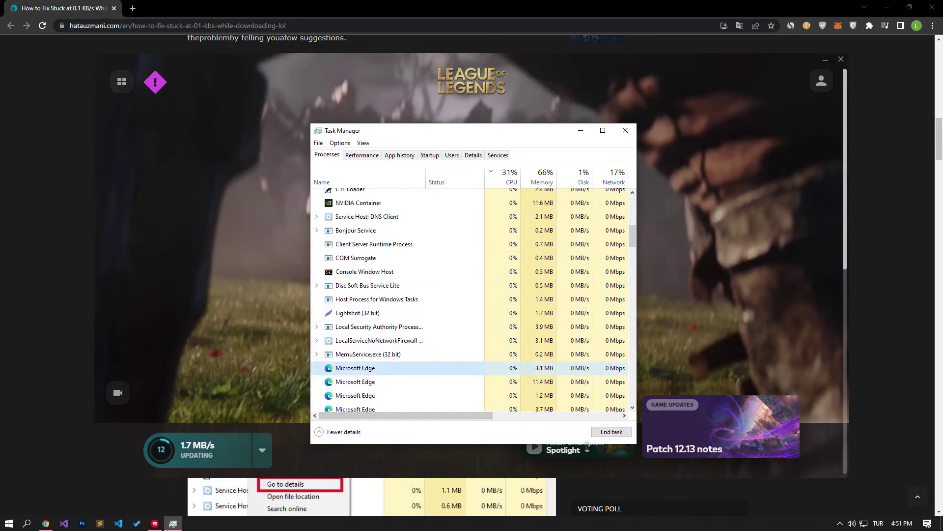
End a Microsoft Edge background process and return to the browser article.
scroll(448, 355, "up", 2)
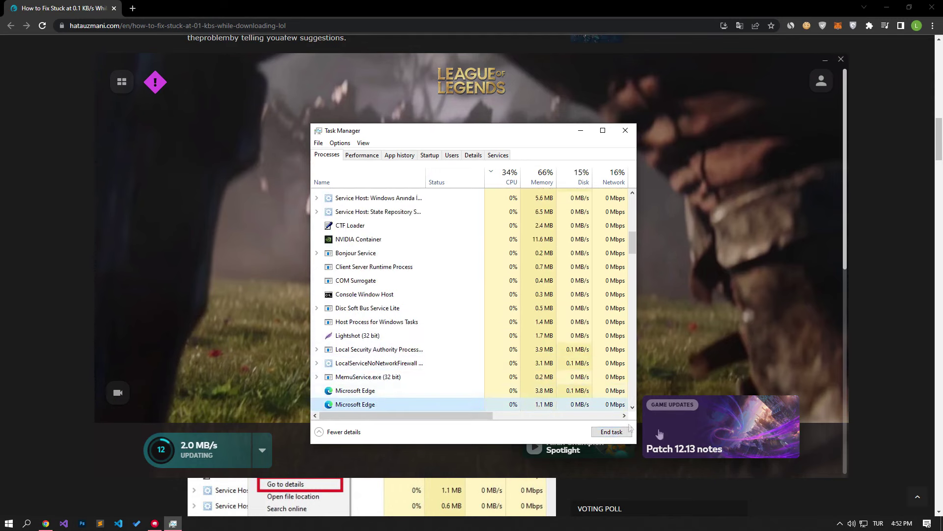
scroll(448, 355, "down", 6)
left_click(602, 432)
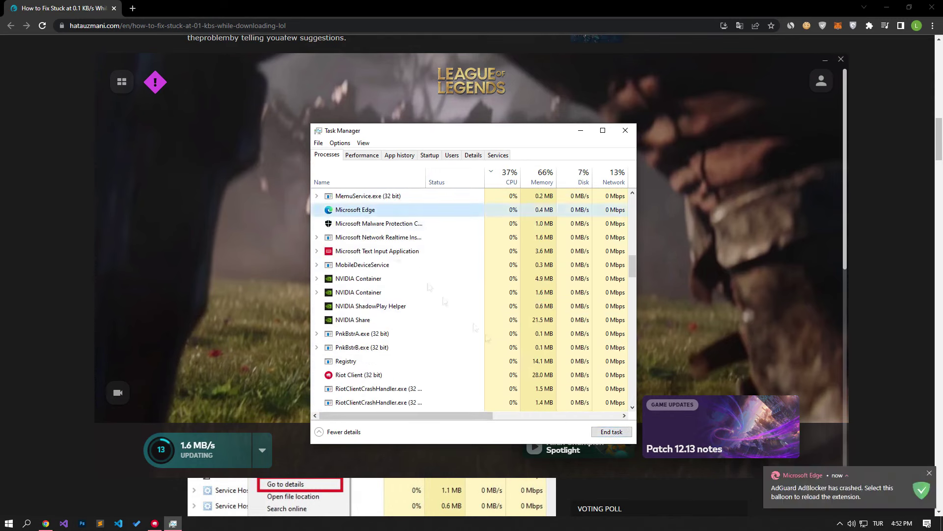
scroll(414, 310, "down", 3)
scroll(415, 319, "up", 1)
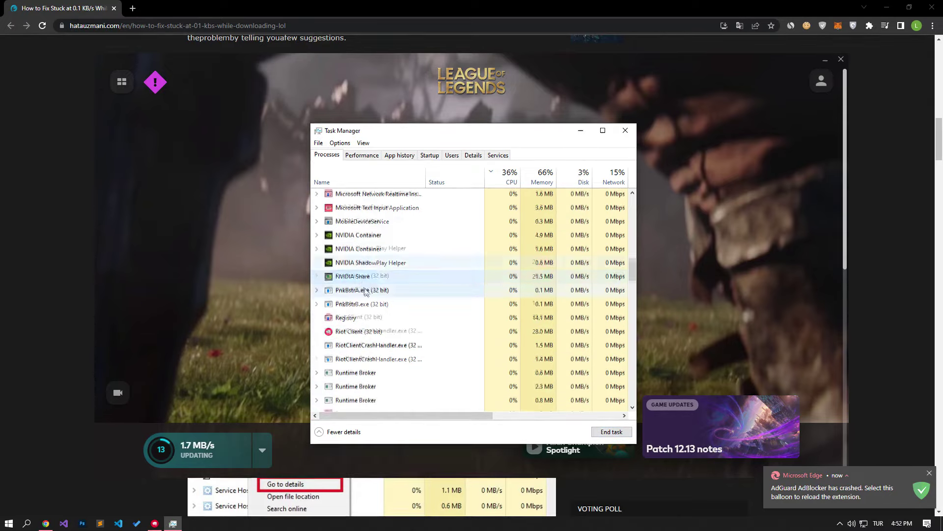
scroll(374, 324, "down", 6)
scroll(360, 329, "up", 10)
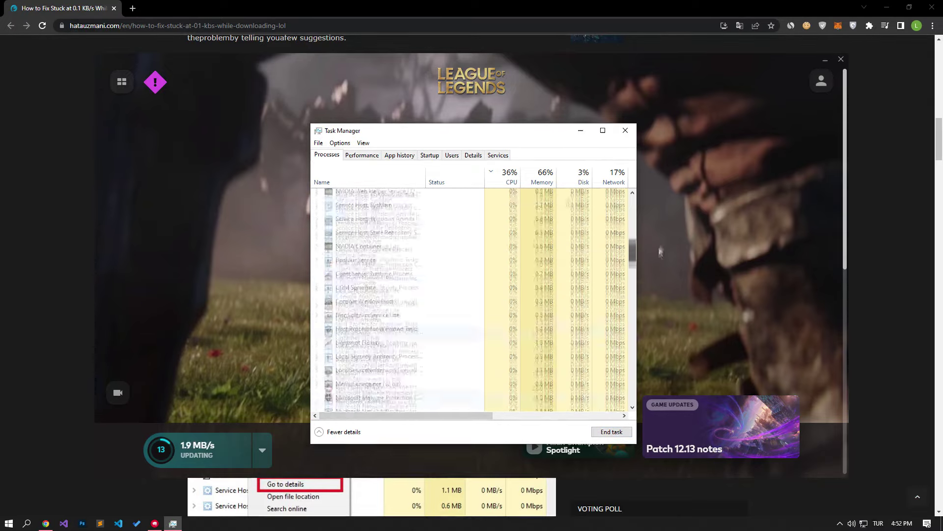
scroll(393, 295, "up", 5)
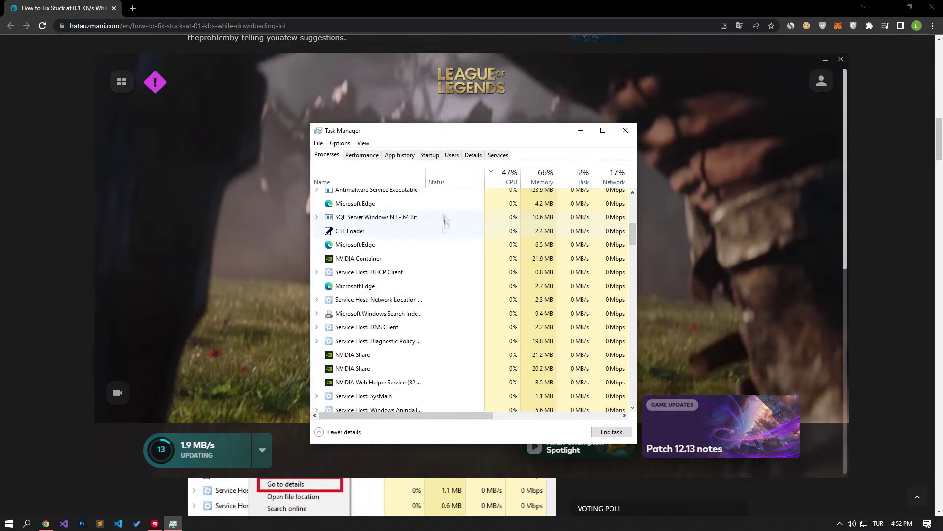
left_click(44, 356)
scroll(43, 356, "down", 2)
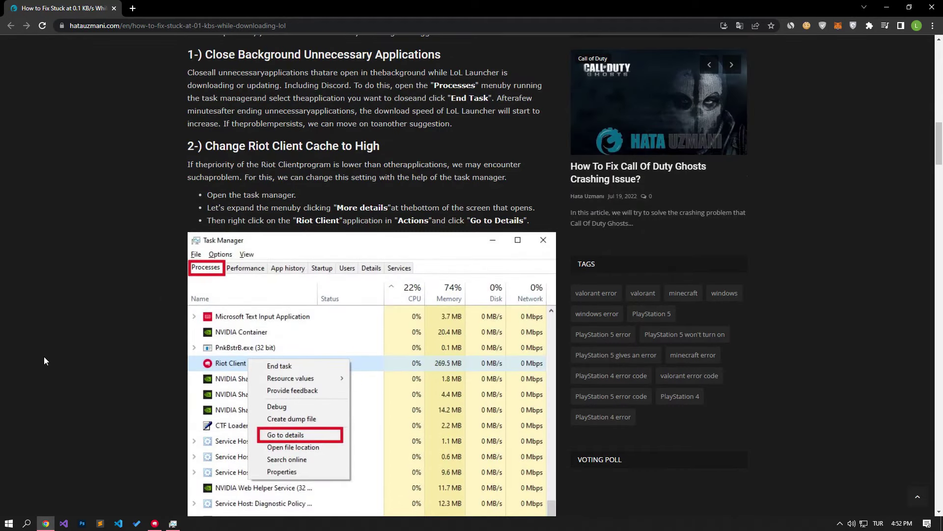
Bring Task Manager back and expand Riot Client (32 bit) (2) into its sub-processes.
scroll(44, 361, "down", 1)
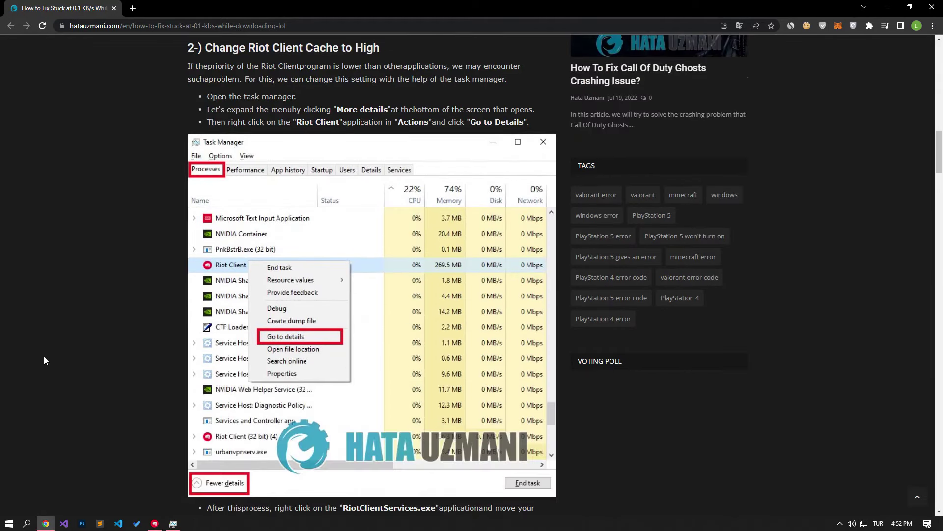
left_click(173, 523)
scroll(423, 277, "up", 6)
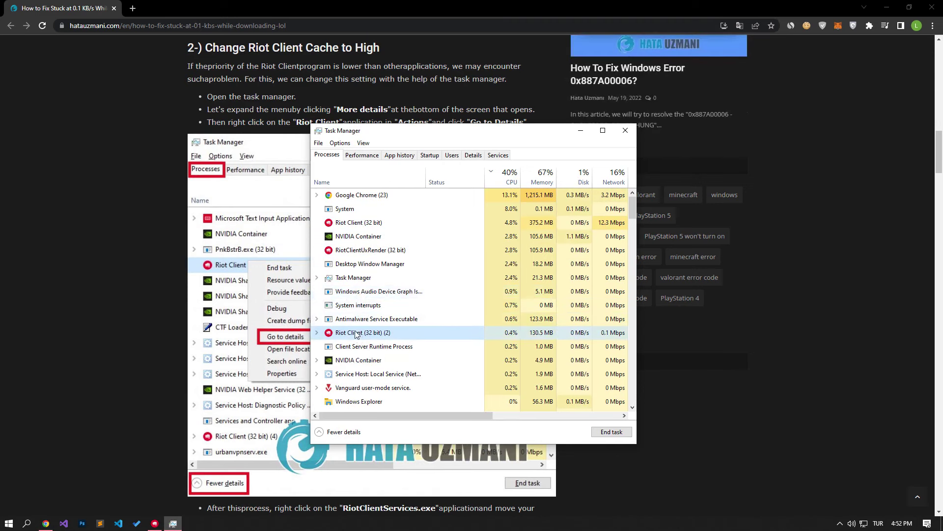
right_click(355, 332)
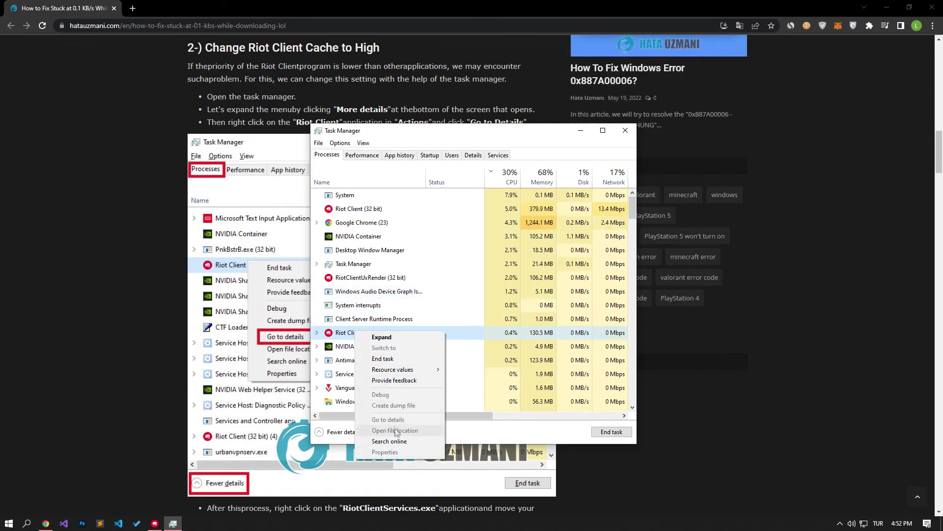
left_click(382, 337)
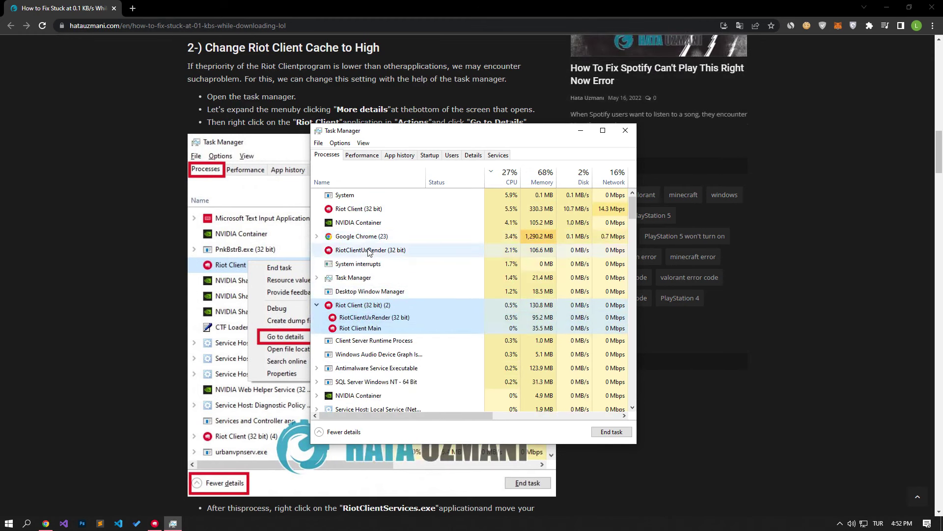
right_click(366, 195)
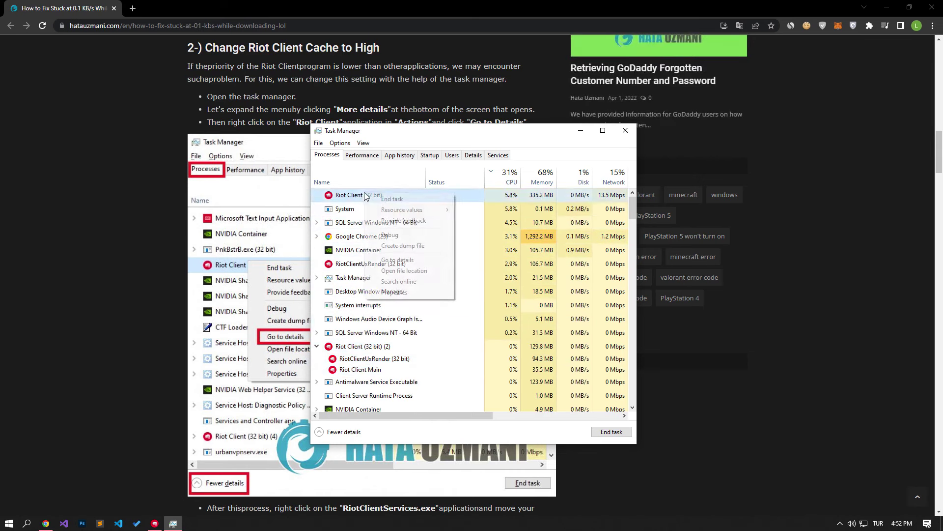
In the Details list, set RiotClientServices.exe to High priority and confirm.
left_click(407, 263)
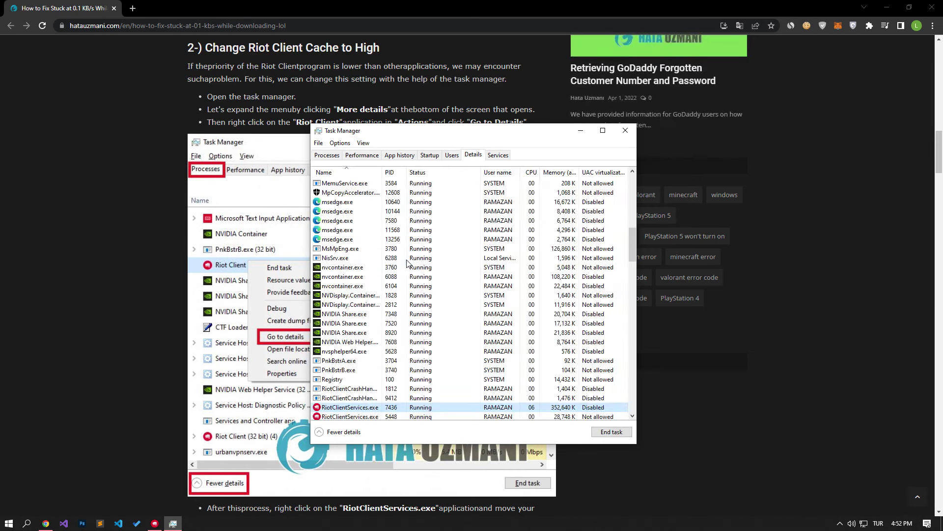
scroll(348, 324, "down", 3)
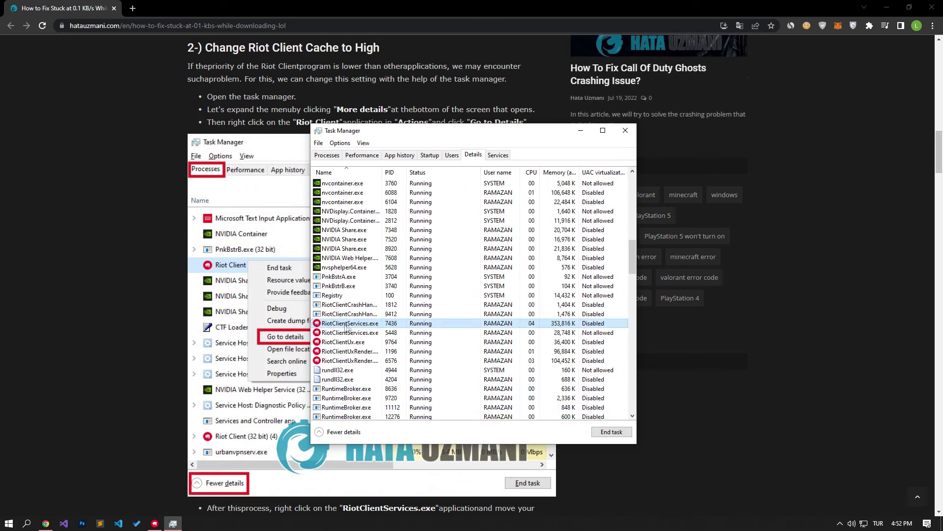
right_click(352, 326)
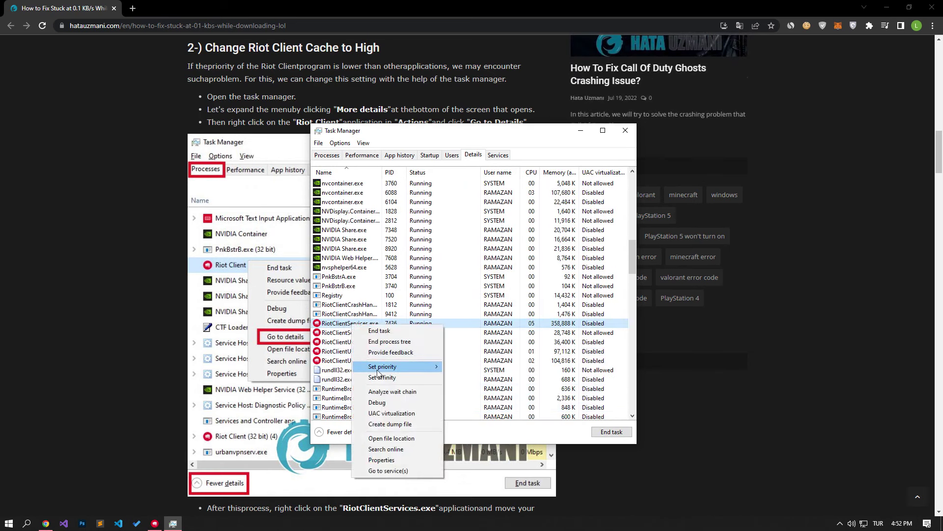
mouse_move(380, 372)
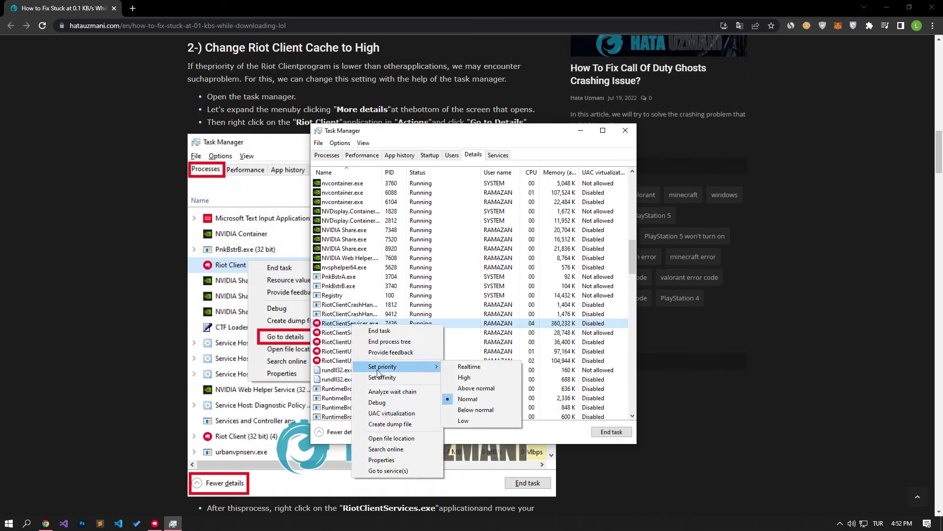
left_click(465, 378)
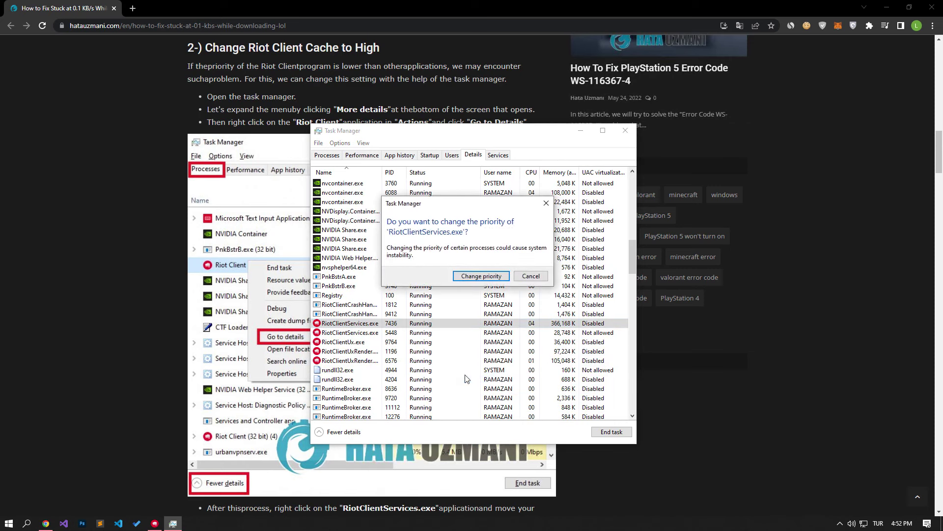
left_click(476, 276)
Pause the League of Legends update in the Riot client.
left_click(156, 523)
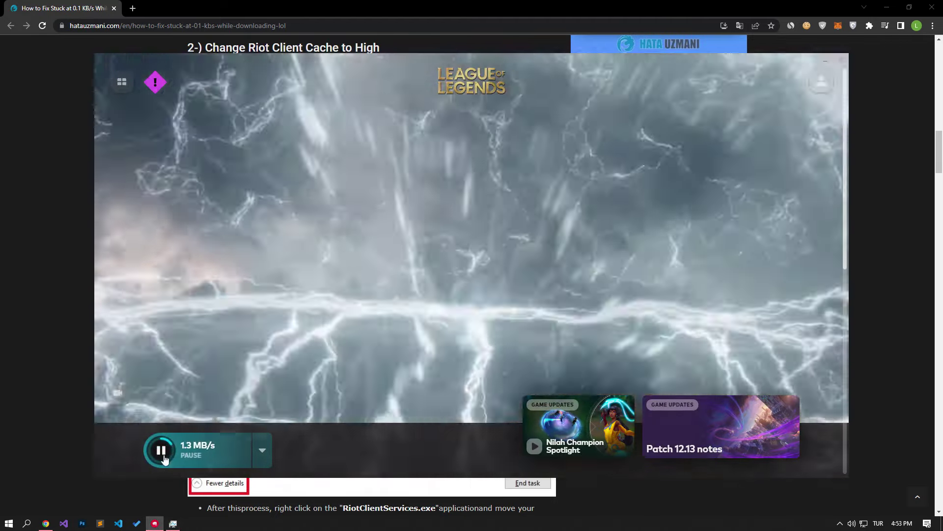
left_click(164, 459)
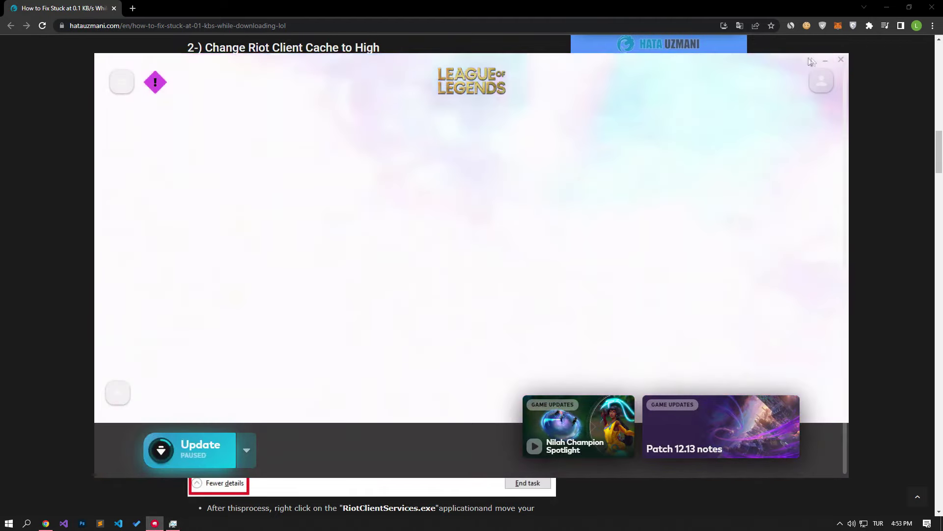
left_click(825, 60)
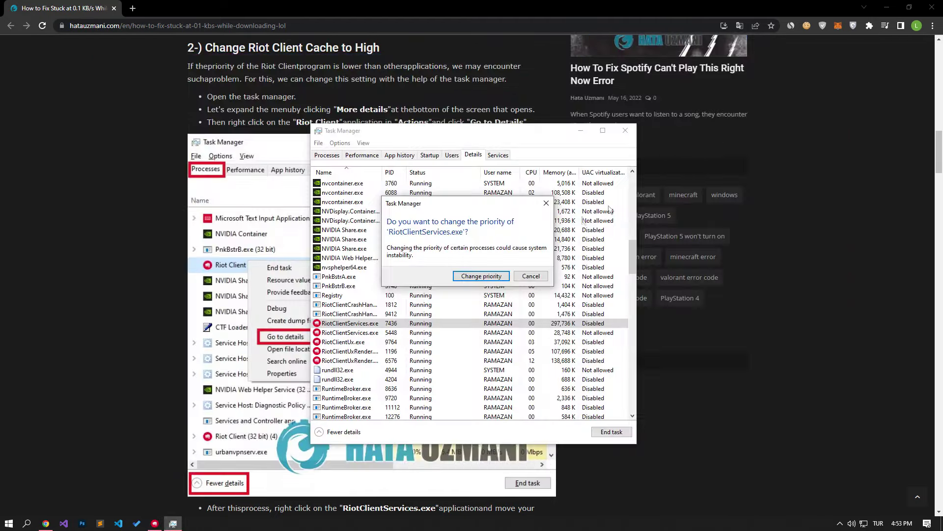
Confirm High priority for both RiotClientServices.exe processes, then resume the League update download.
left_click(479, 276)
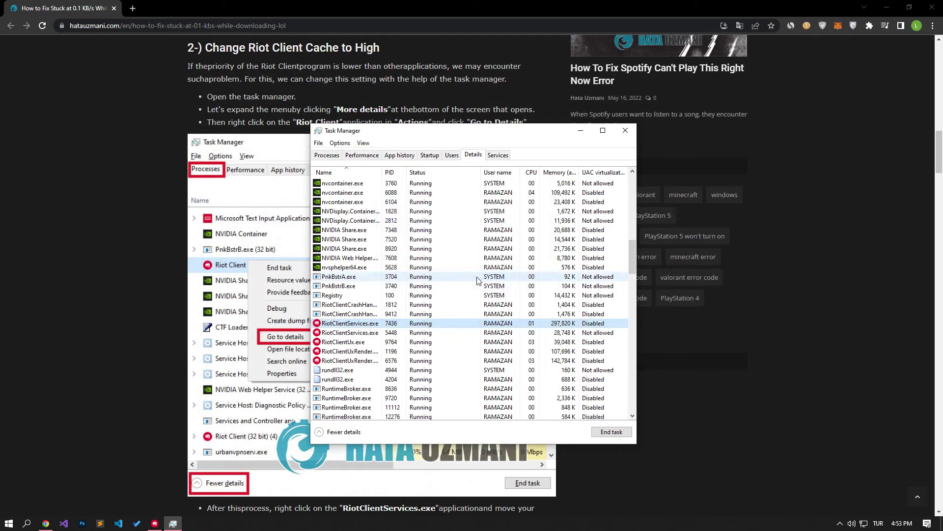
left_click(344, 334)
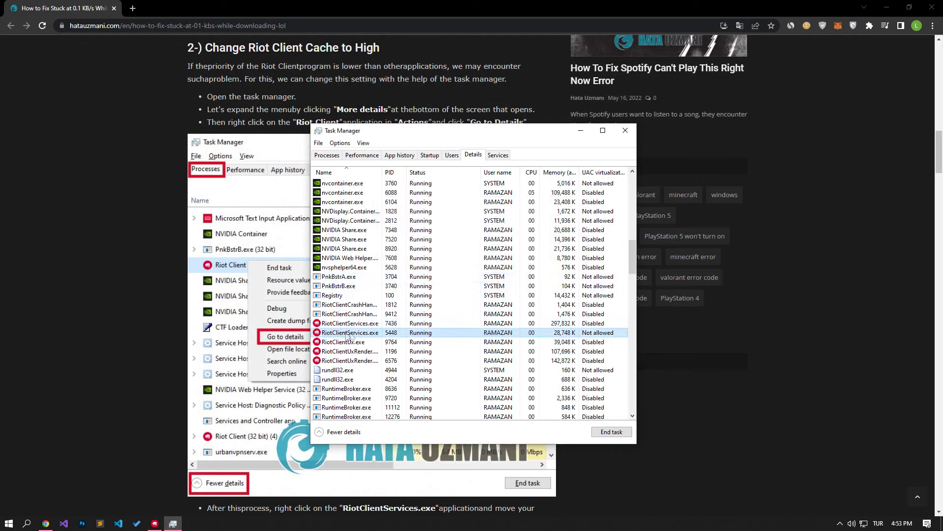
right_click(357, 335)
mouse_move(439, 377)
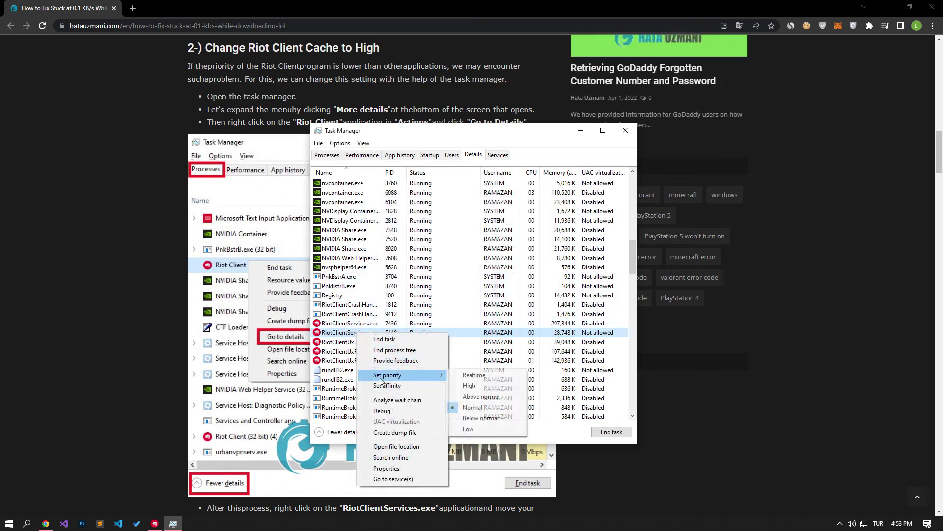
left_click(469, 385)
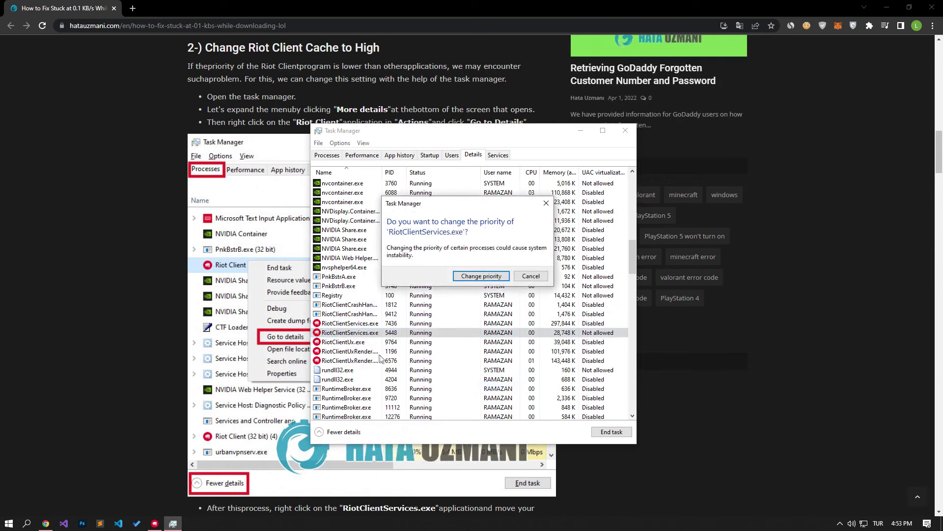
left_click(481, 276)
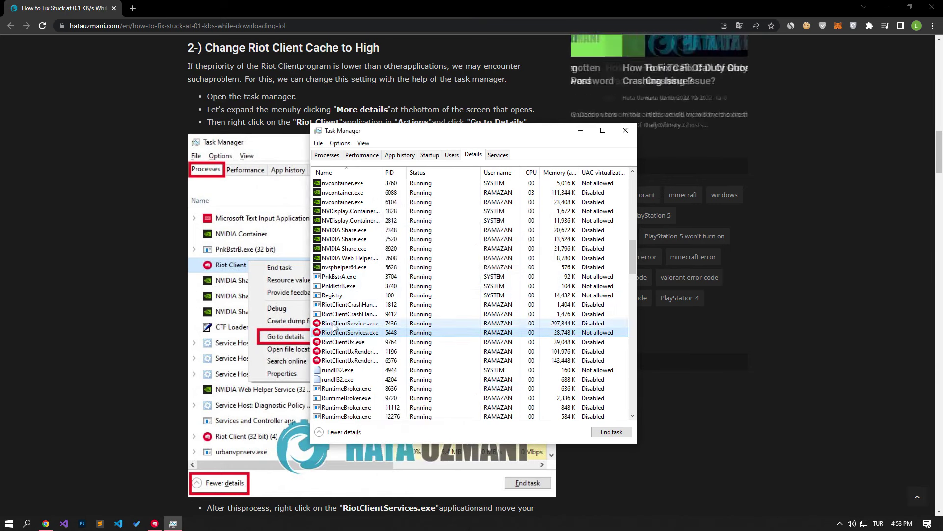
left_click(154, 523)
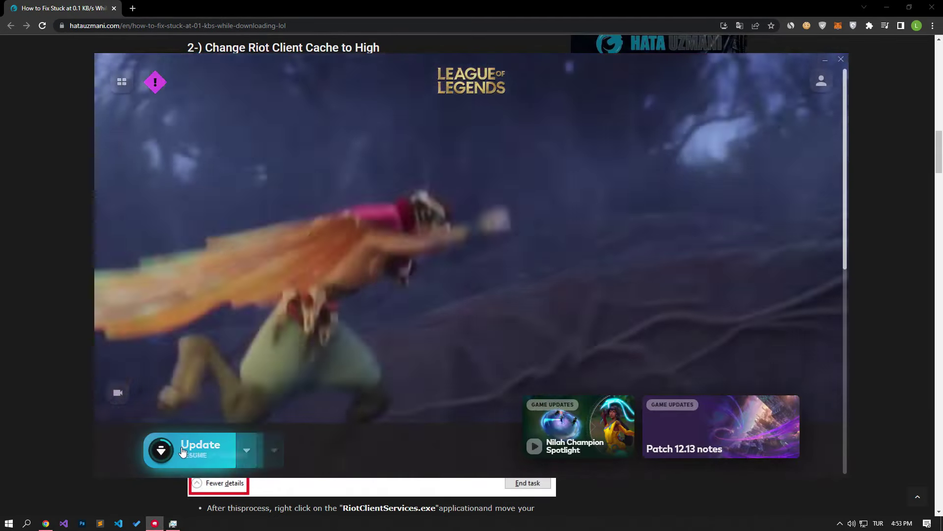
left_click(182, 451)
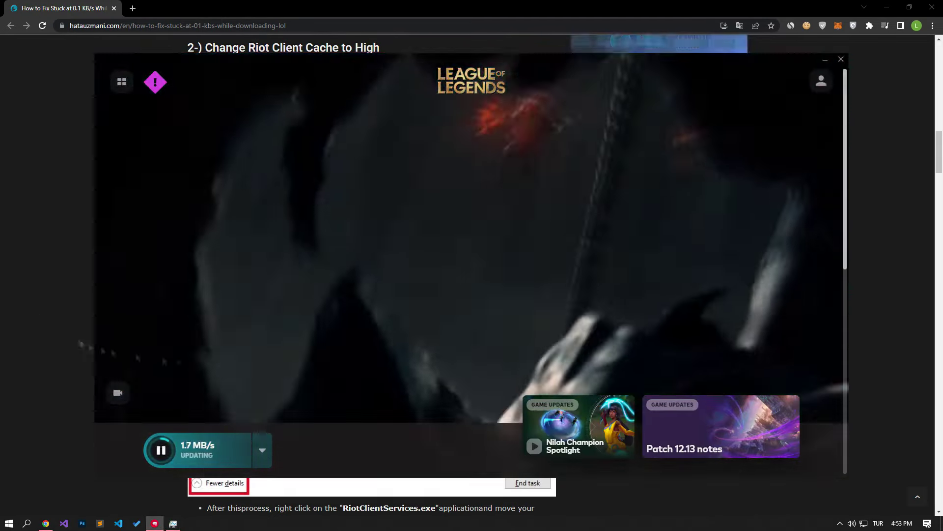
Scroll the guide to its DNS server section and open Network & Internet settings from the tray.
left_click(43, 368)
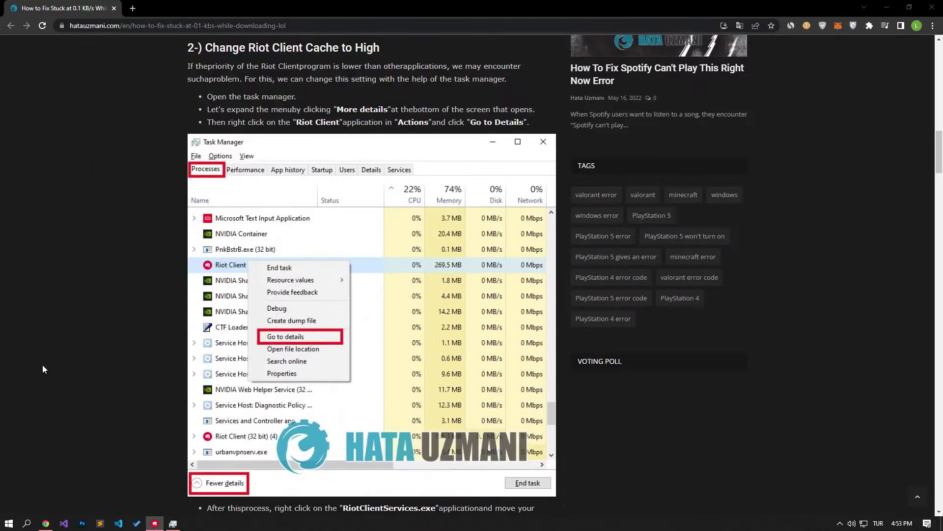
scroll(126, 366, "down", 12)
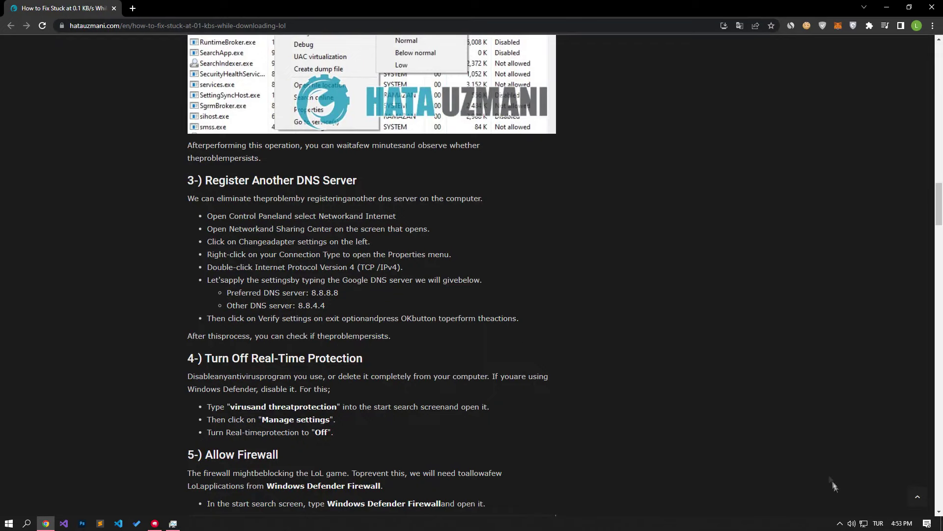
right_click(863, 524)
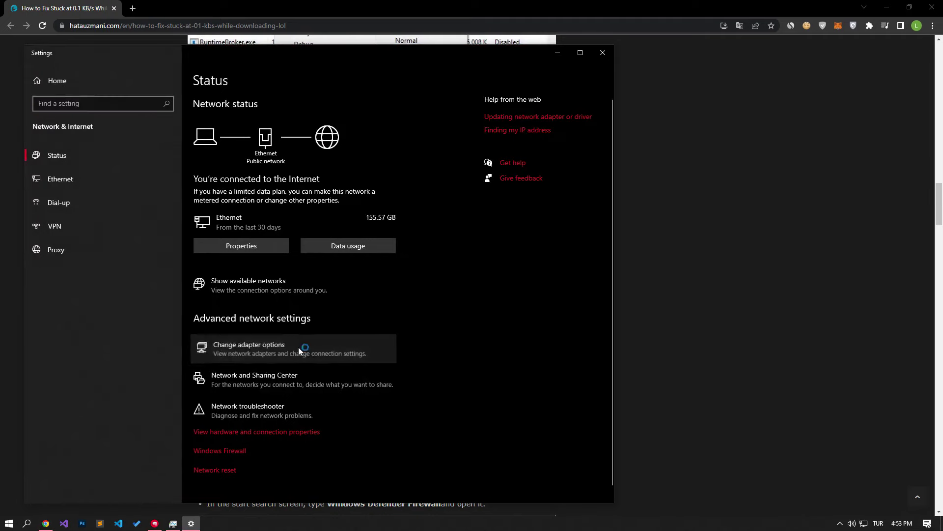
Open the Ethernet adapter's Internet Protocol Version 4 (TCP/IPv4) properties.
left_click(294, 347)
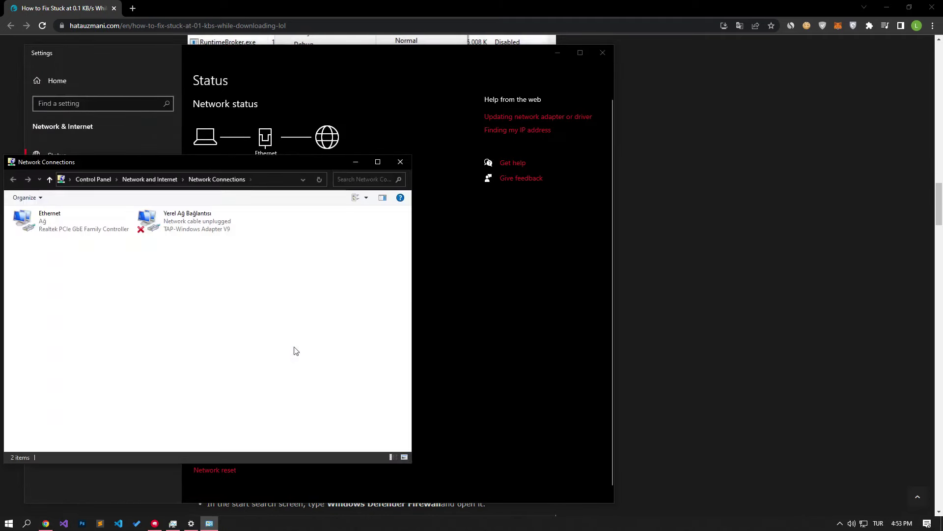
right_click(69, 219)
left_click(80, 311)
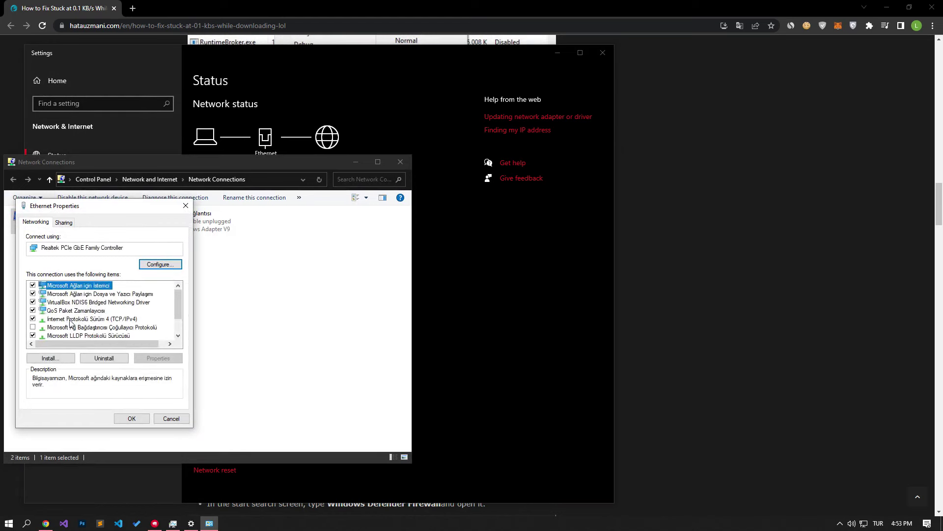
double_click(70, 320)
Use DNS servers 8.8.8.8 and 8.8.4.4, save, and close the network windows.
left_click(57, 372)
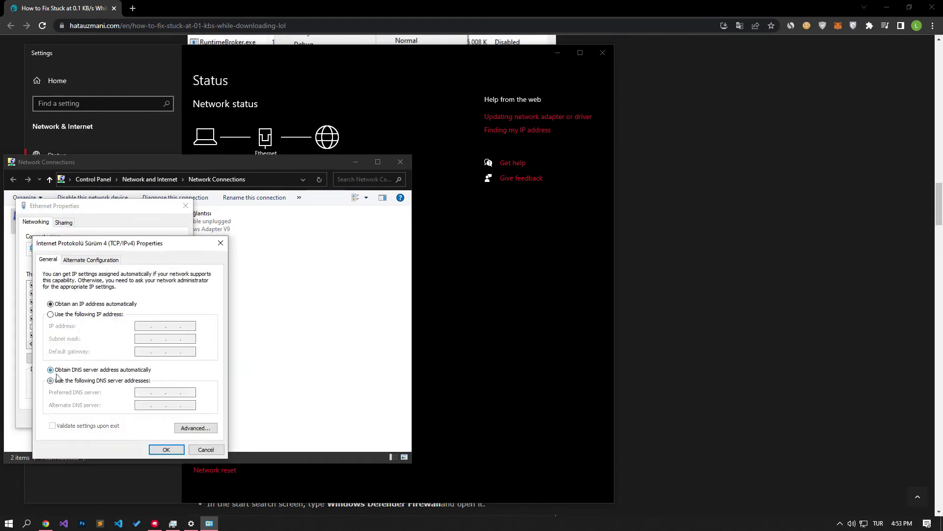
left_click(61, 382)
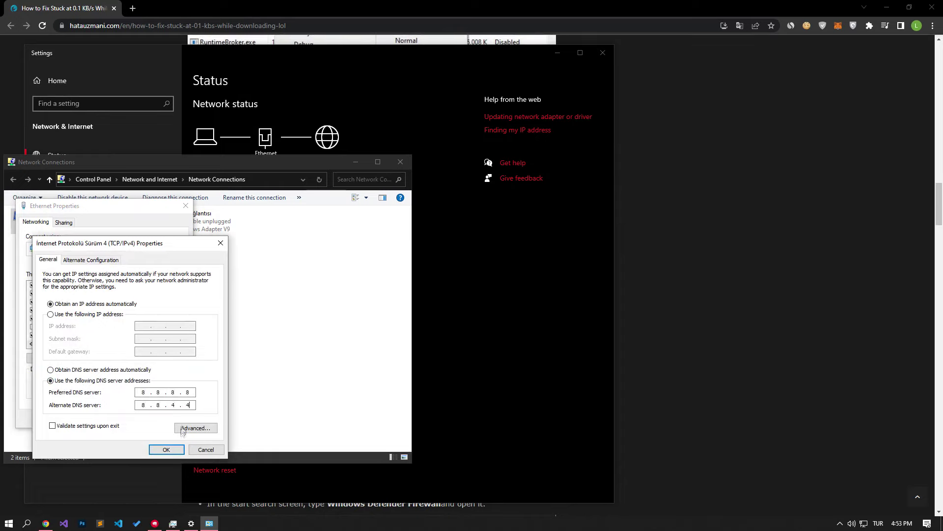
left_click(166, 449)
left_click(131, 419)
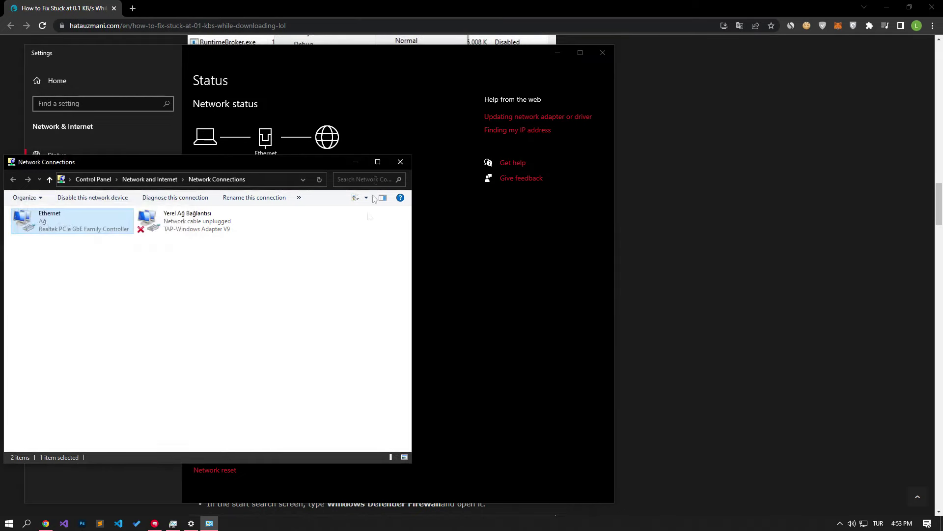
left_click(401, 162)
left_click(602, 52)
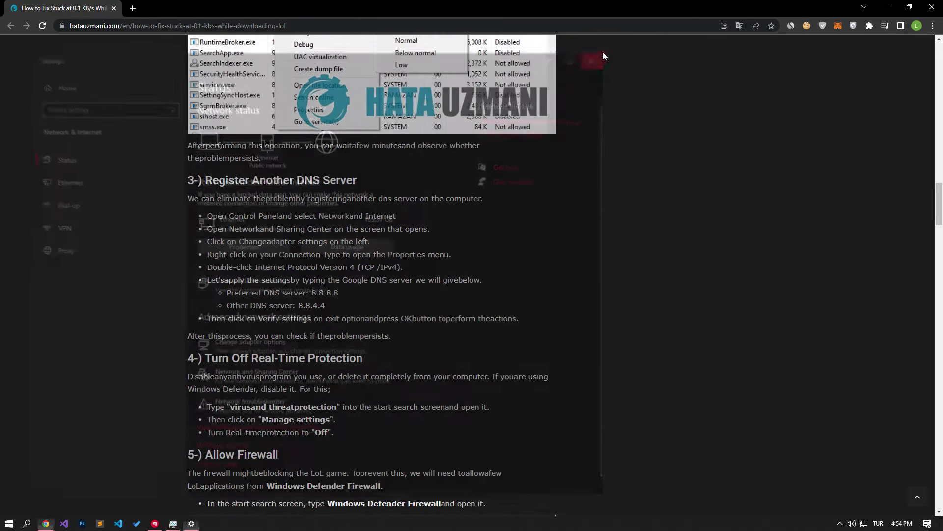
Bring the Riot Client forward and pause the League of Legends update download.
left_click(155, 522)
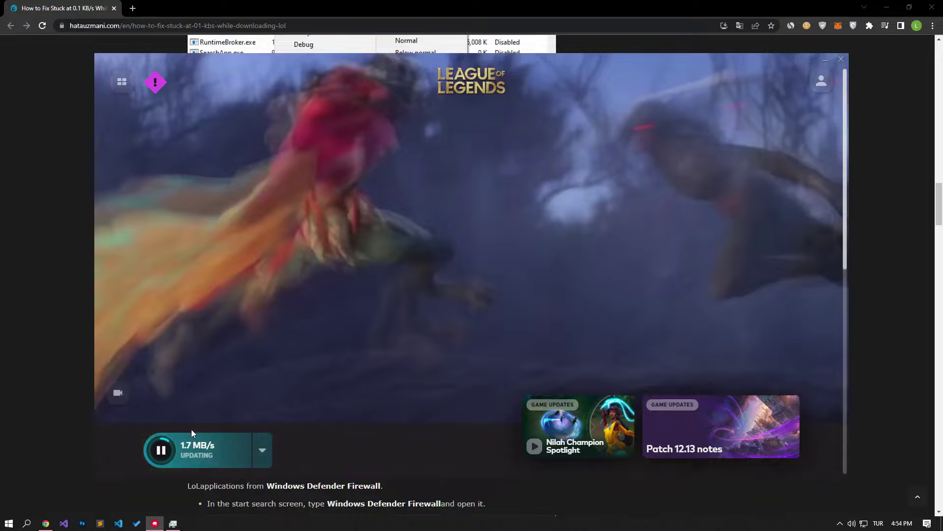
left_click(175, 436)
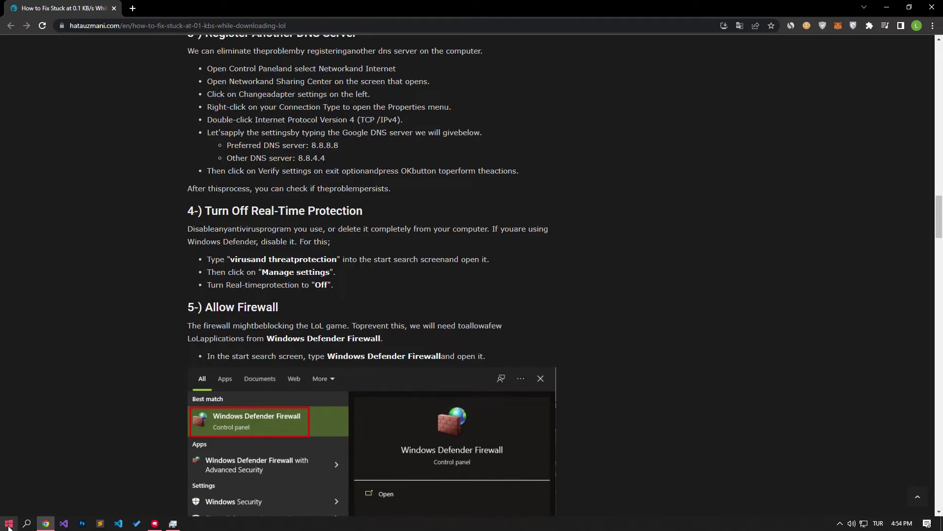
left_click(8, 525)
Search 'virus' for Virus & threat protection, turn Real-time protection off, and close Windows Security.
type("v")
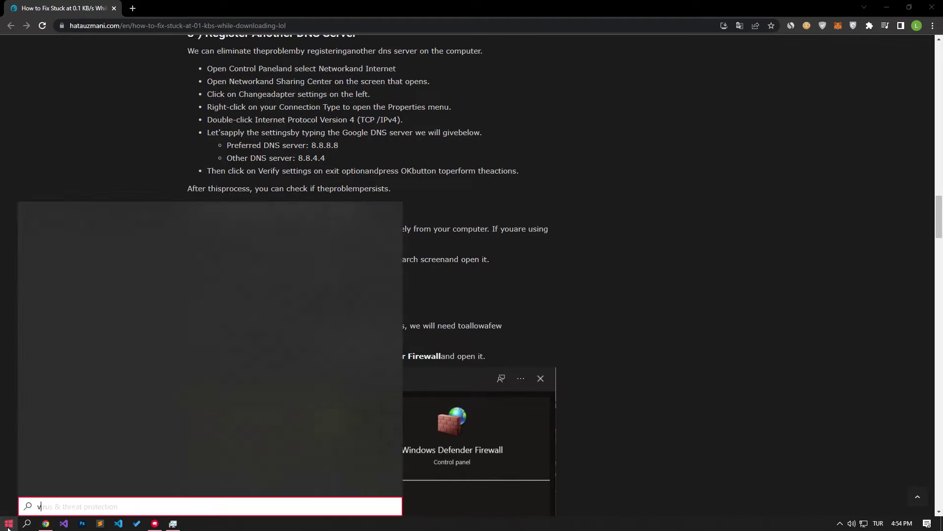
type("irus")
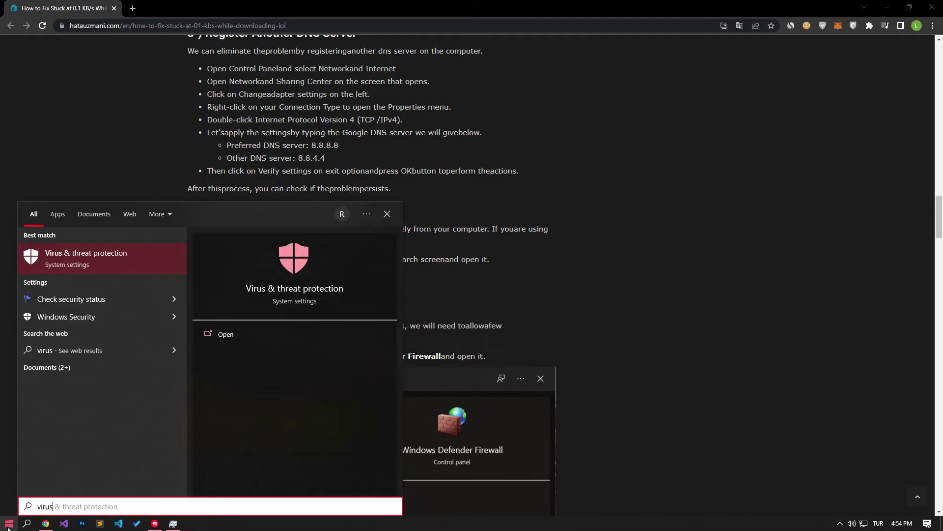
left_click(85, 255)
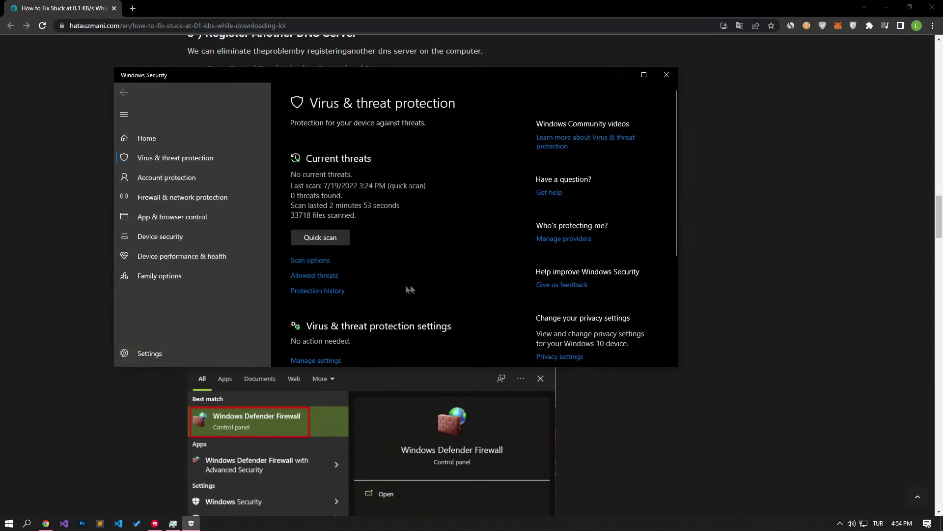
scroll(407, 287, "down", 3)
left_click(316, 276)
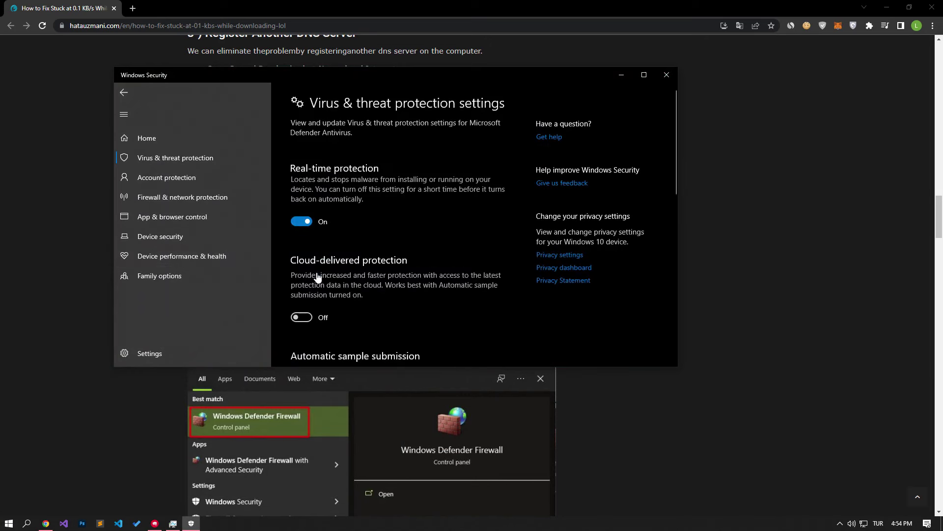
left_click(306, 222)
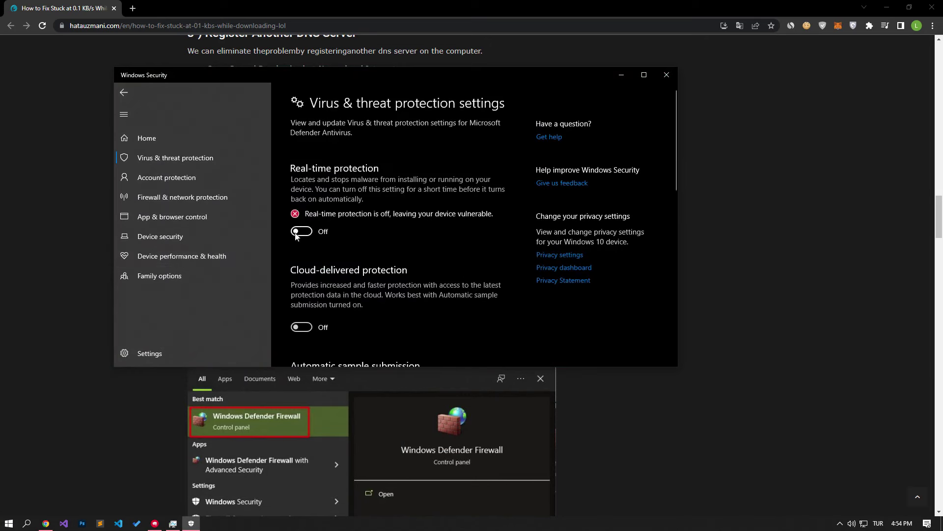
left_click(673, 76)
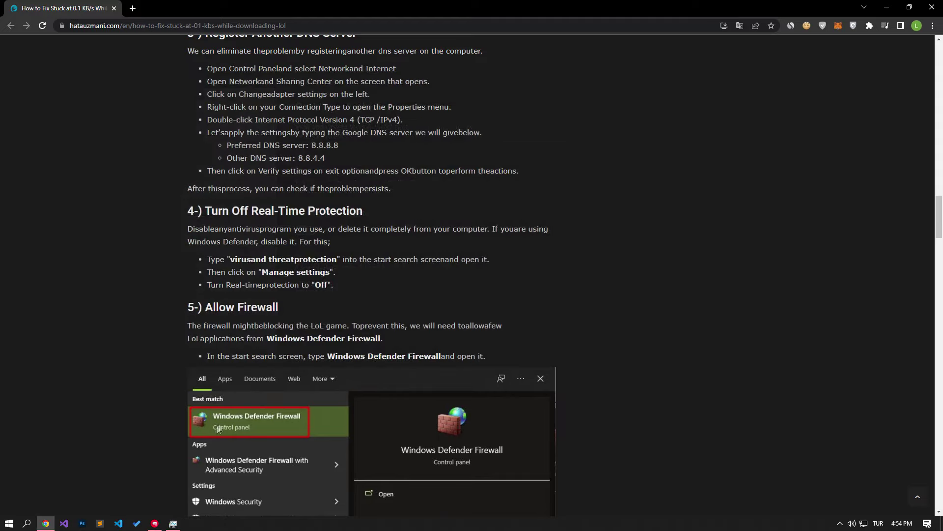
Bring the tutorial forward, scroll to step 5 Allow Firewall, and open Start search.
left_click(154, 523)
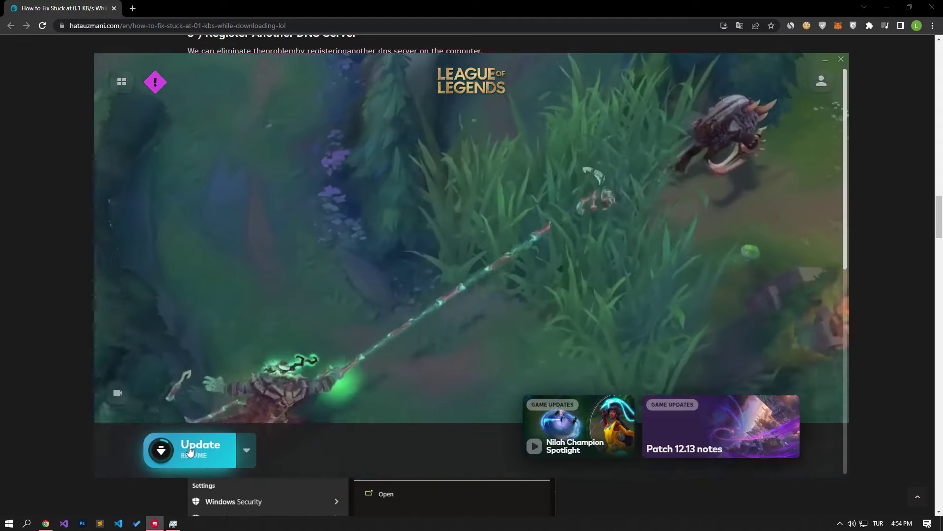
left_click(54, 375)
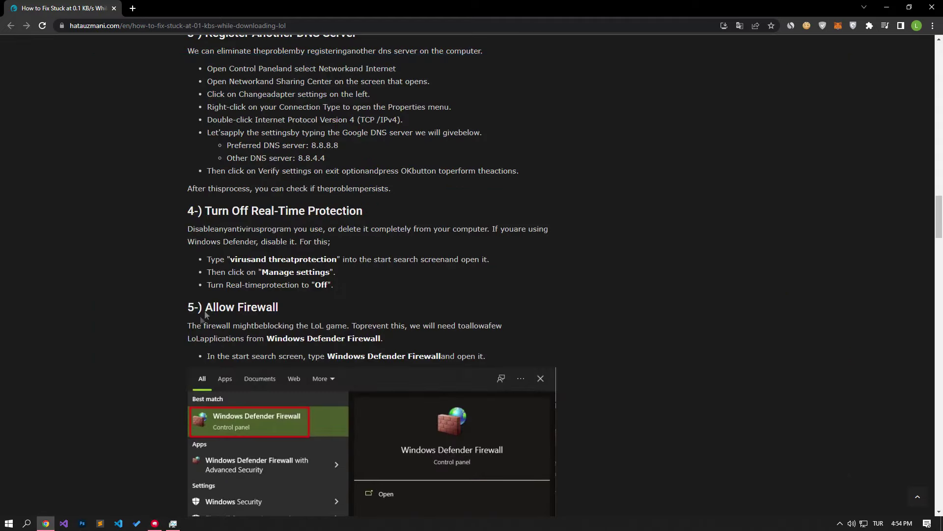
scroll(291, 293, "down", 4)
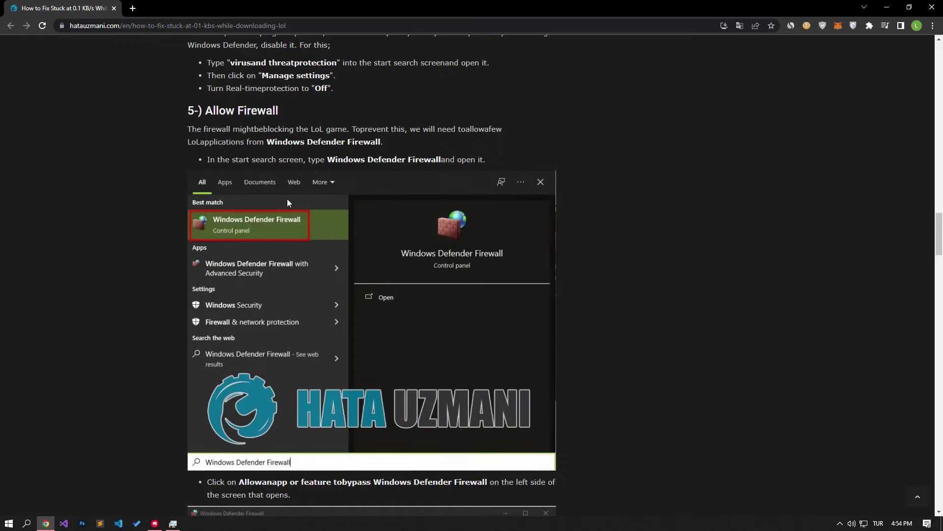
scroll(287, 199, "down", 1)
key("super")
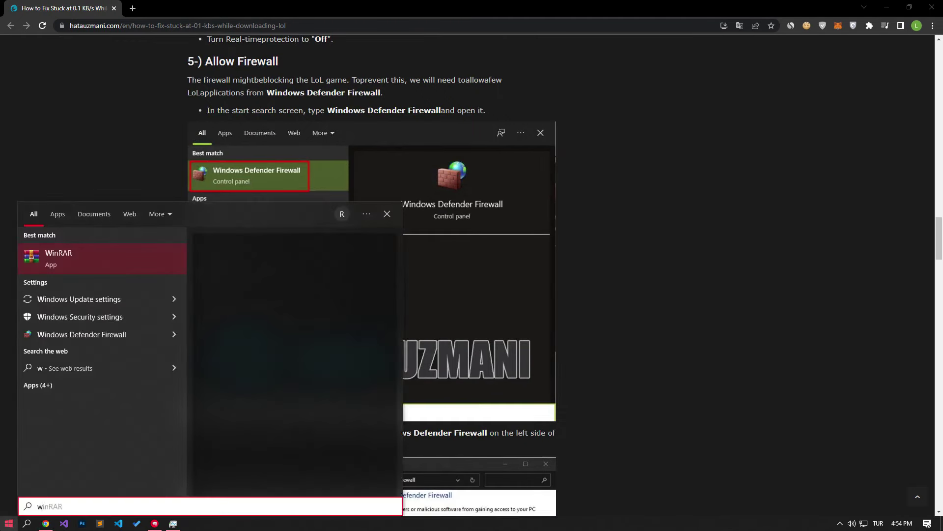
Search for and open Windows Defender Firewall, placing its window on the right side.
type("indows de")
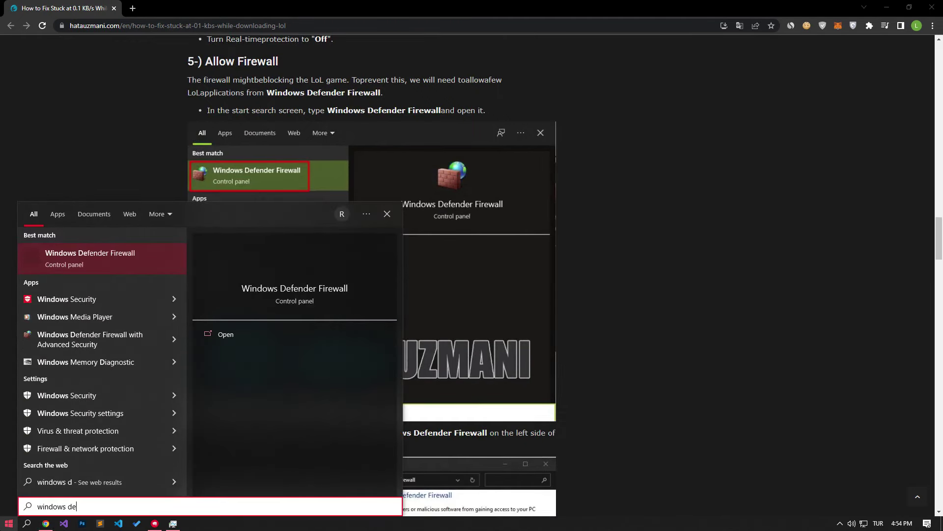
left_click(106, 264)
left_click_drag(150, 163, 594, 143)
scroll(143, 385, "down", 3)
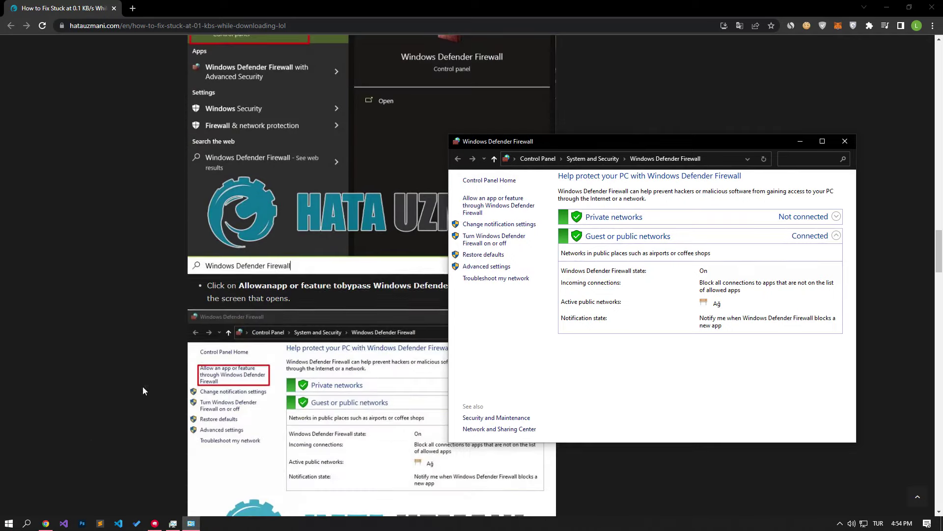
Open the allowed apps list, unlock it with Change settings, and choose Allow another app.
left_click(491, 203)
scroll(432, 226, "down", 7)
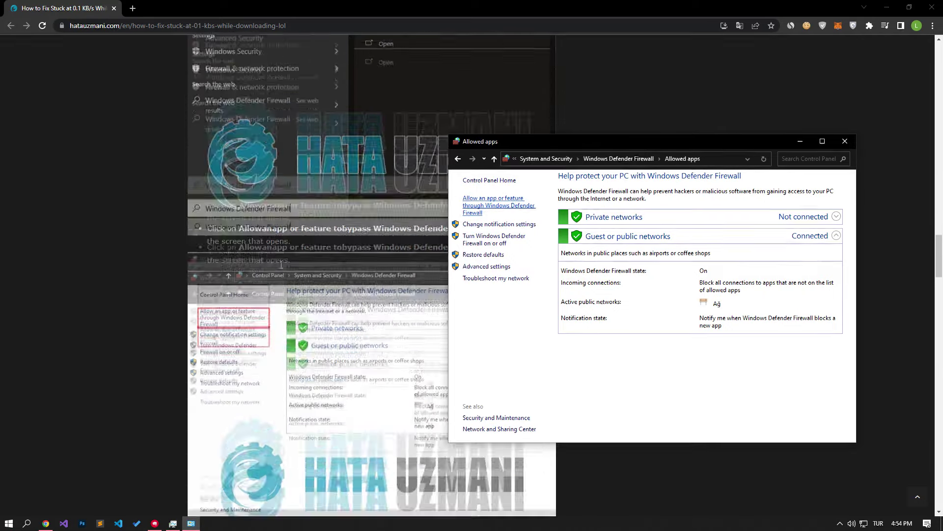
left_click_drag(664, 142, 763, 163)
left_click(866, 229)
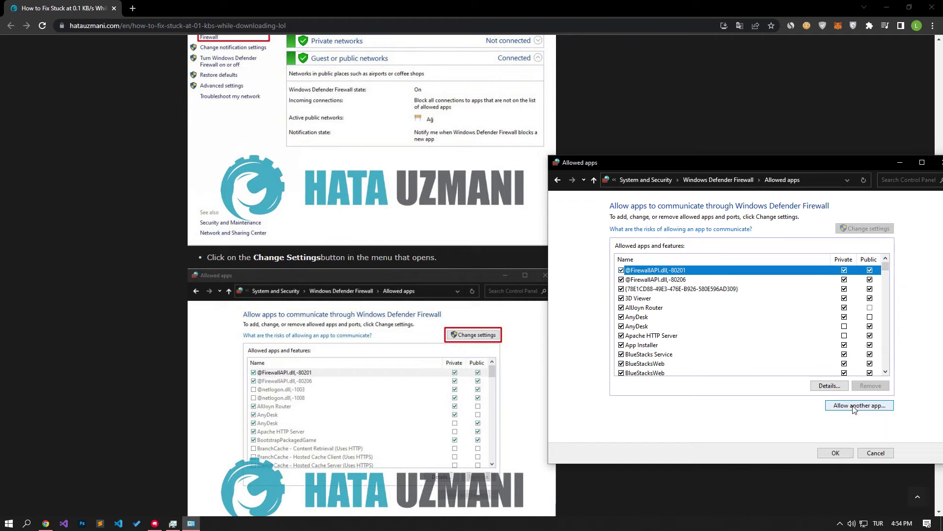
left_click(854, 406)
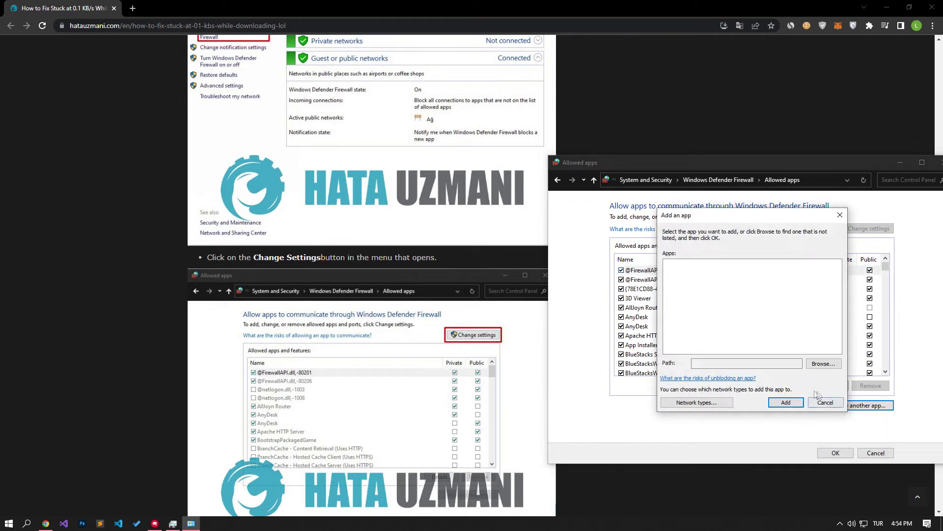
Start browsing for the program and copy the Riot Client folder path from the article.
left_click(823, 364)
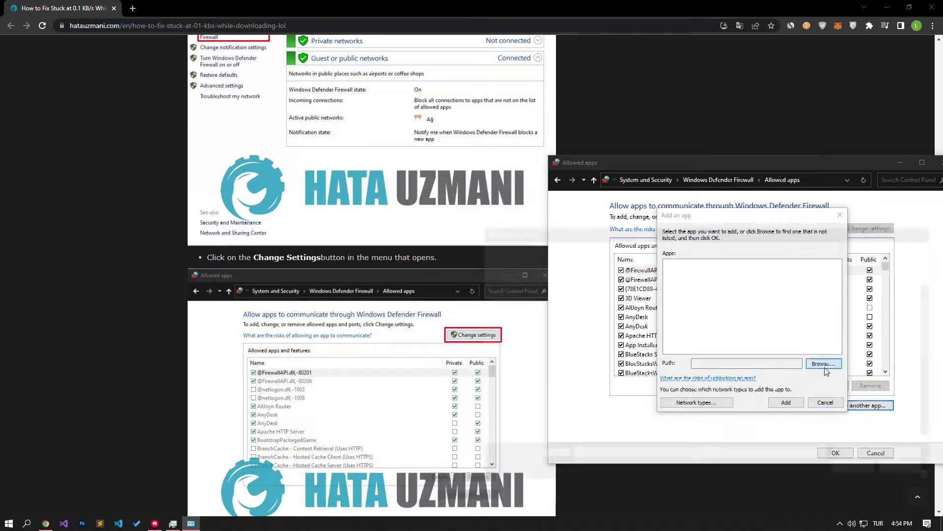
scroll(405, 318, "down", 6)
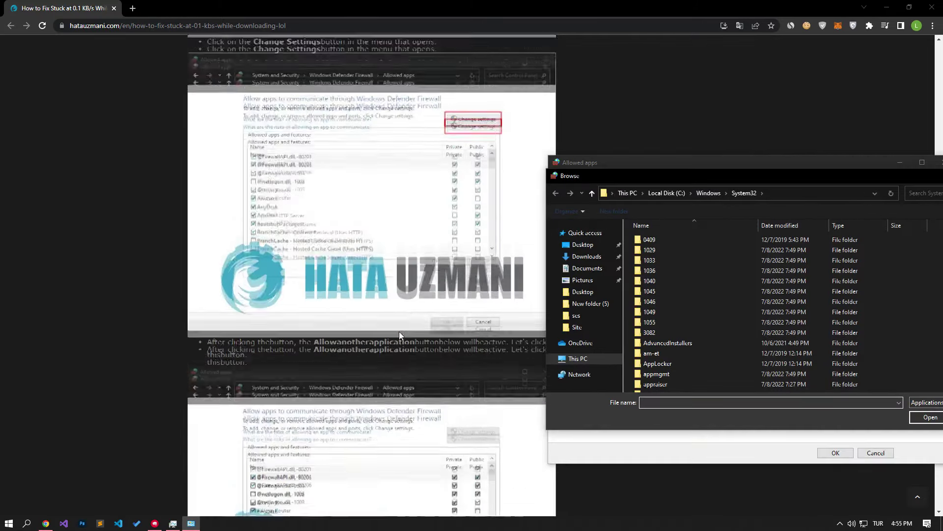
scroll(399, 309, "down", 4)
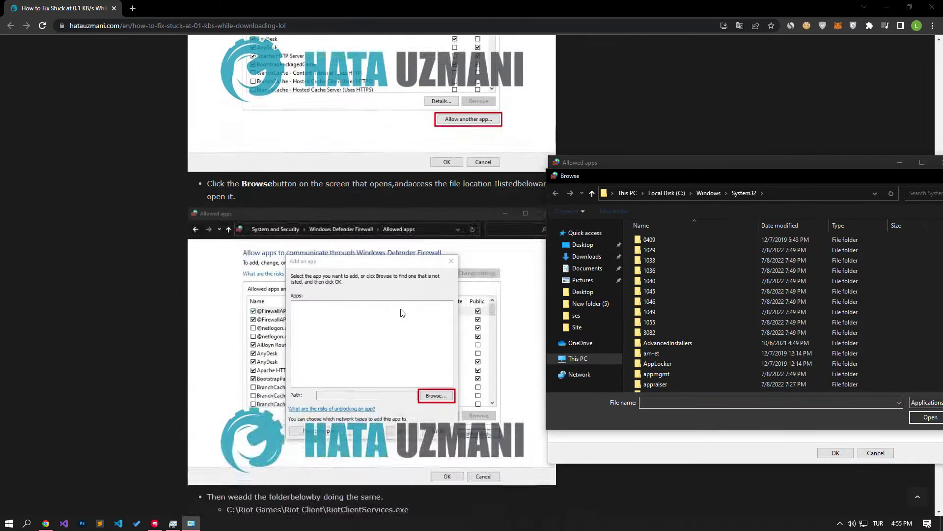
left_click_drag(417, 412, 369, 411)
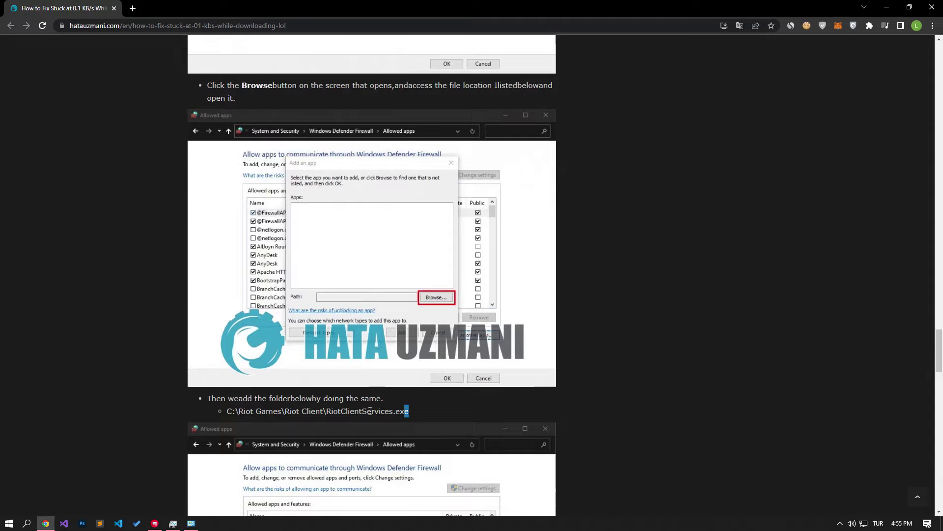
right_click(232, 412)
left_click(255, 436)
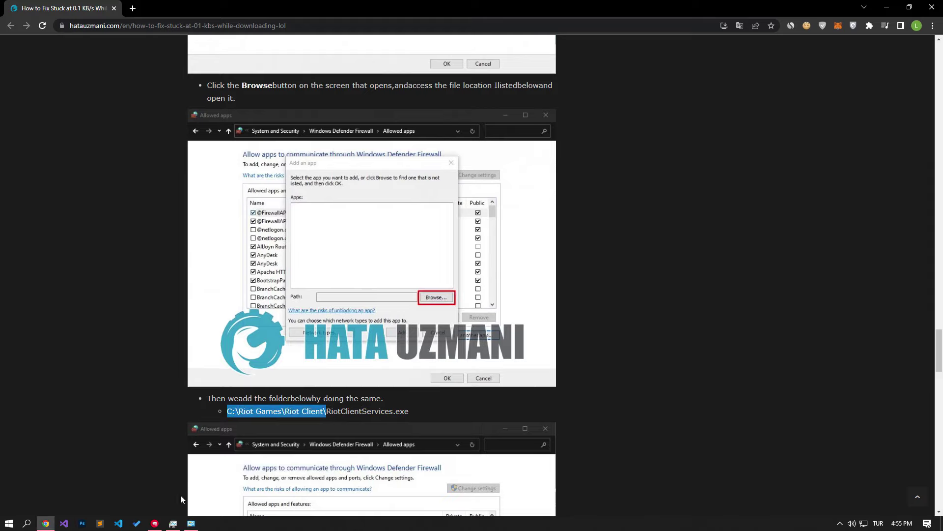
left_click(177, 523)
left_click(173, 524)
left_click_drag(761, 175, 689, 175)
Go to C:\Riot Games\Riot Client and select RiotClientServices.exe.
left_click(765, 191)
type("C:\\Riot Games\\Riot Client\\")
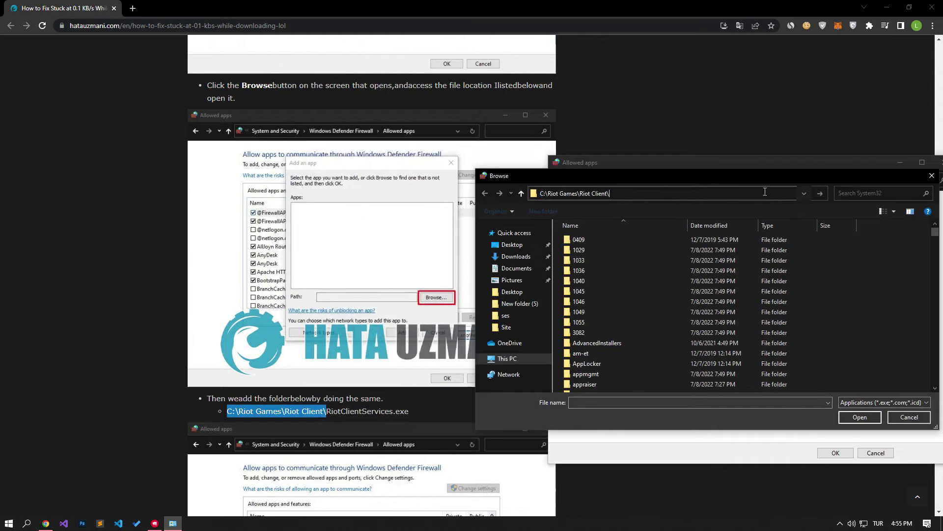
key("Return")
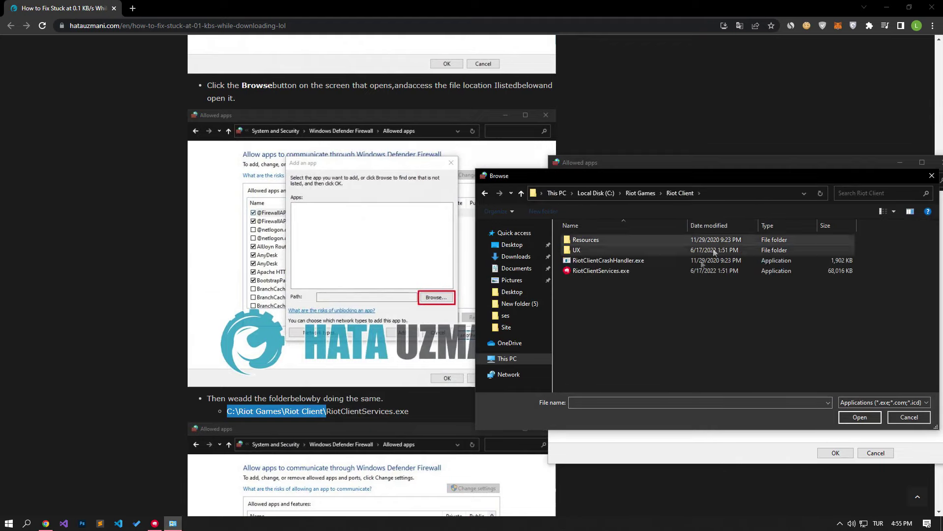
left_click(614, 275)
double_click(575, 272)
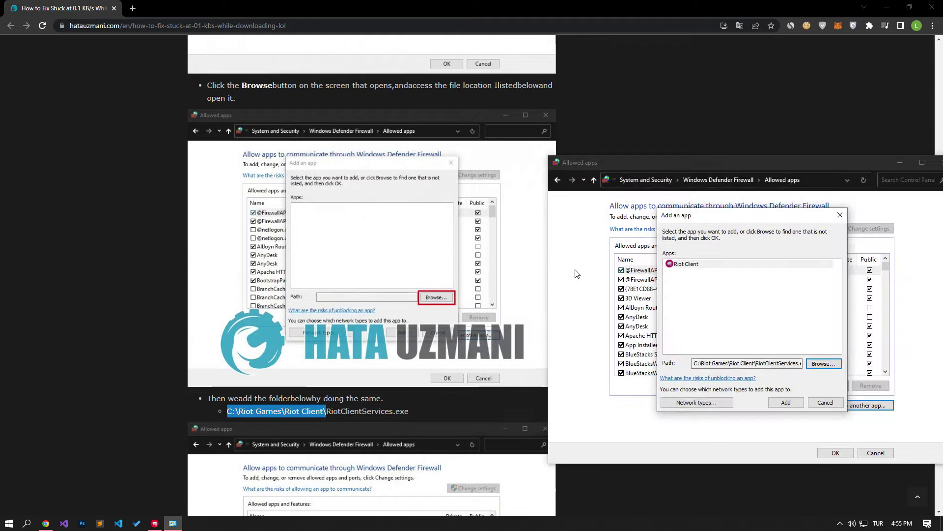
Try adding Riot Client, dismiss the already-in-the-list error, and close the Add an app dialog.
left_click(683, 265)
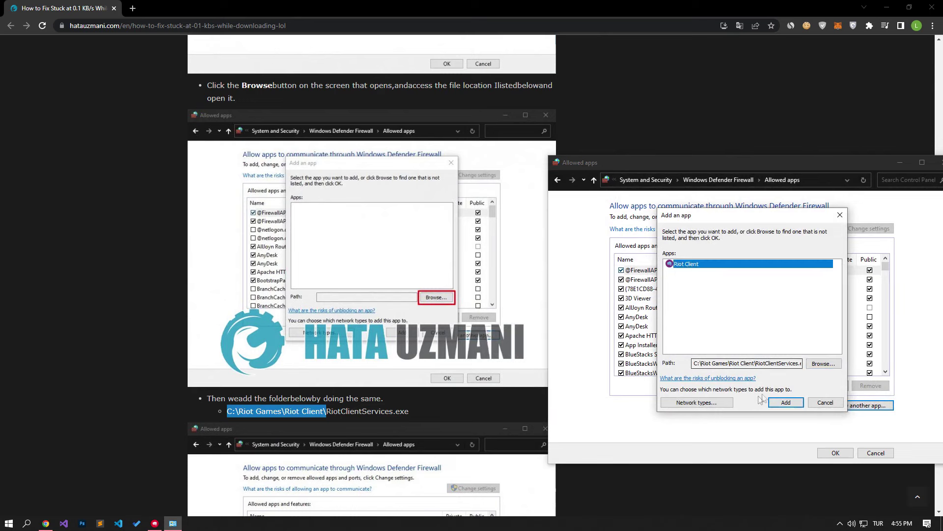
left_click(781, 402)
left_click(531, 298)
left_click(839, 215)
Check Riot Client in the allowed apps list and save with OK.
left_click(671, 288)
key("r")
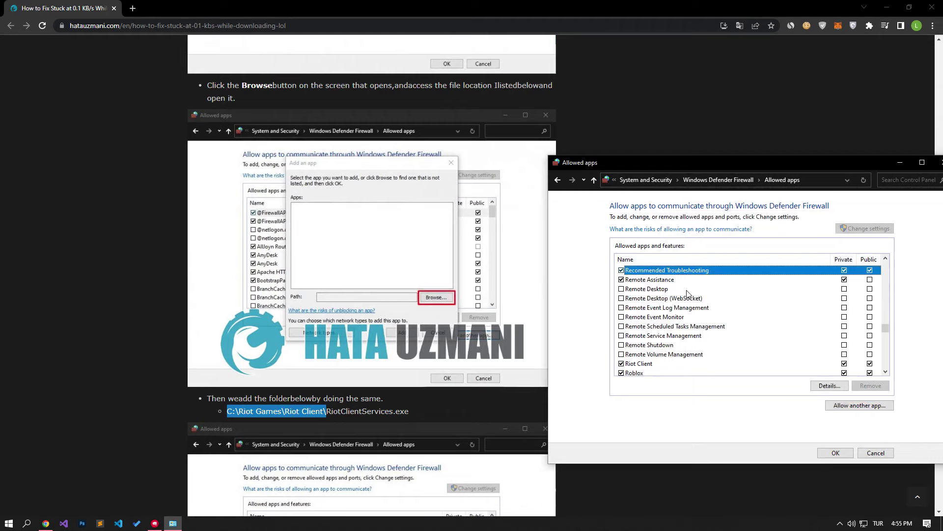
key("r")
key("r")
key("r")
left_click(670, 365)
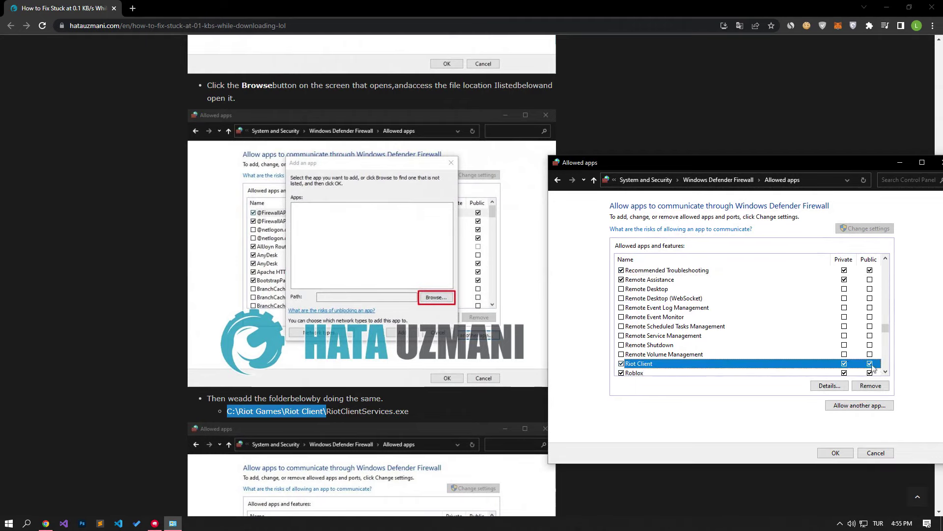
left_click(836, 453)
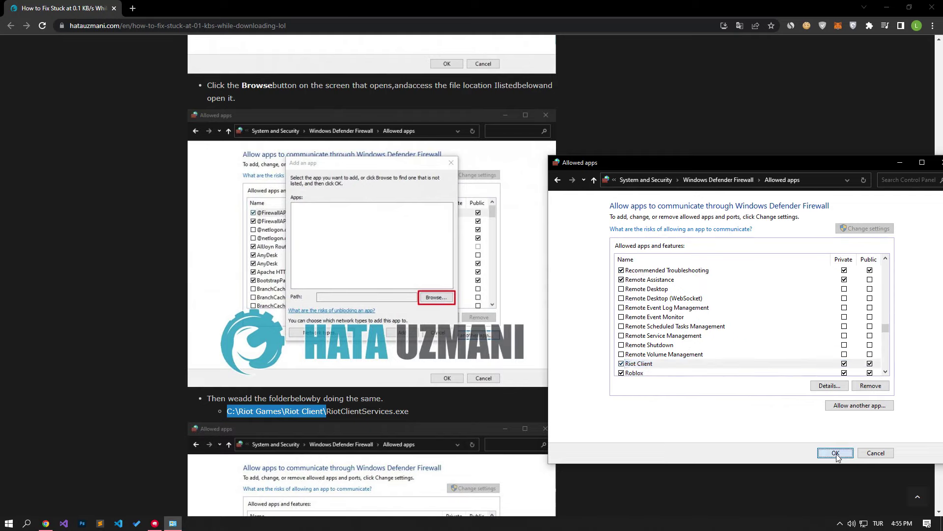
left_click_drag(824, 170, 750, 115)
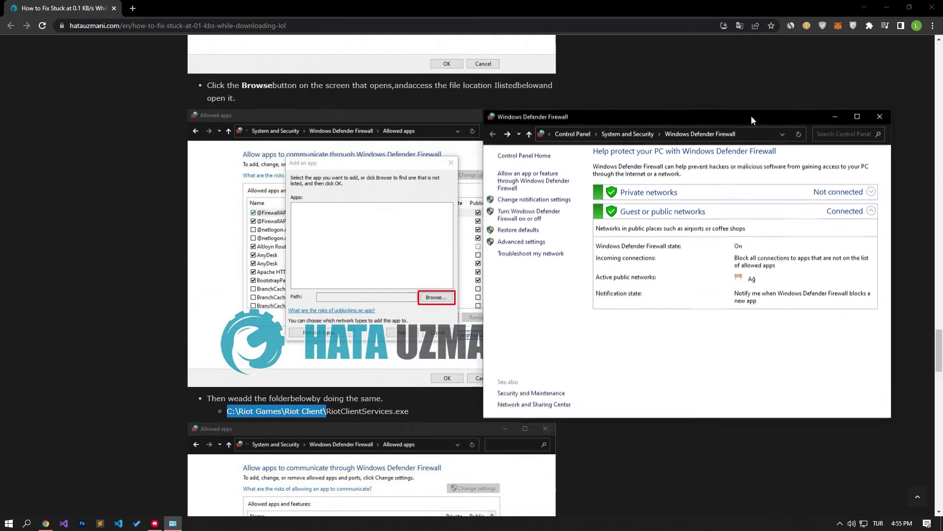
Close the firewall window and bring the League of Legends client back to the front.
left_click(856, 118)
scroll(638, 193, "down", 7)
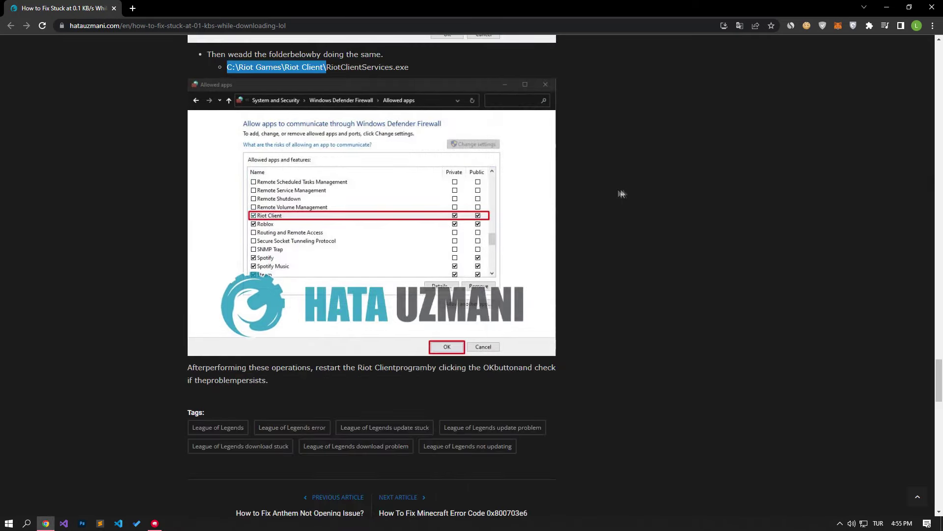
scroll(255, 248, "up", 2)
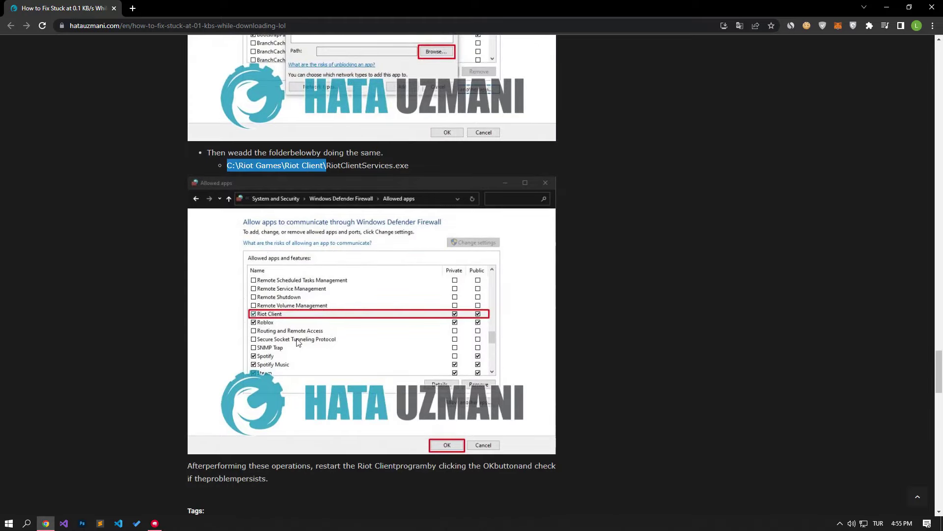
left_click(155, 523)
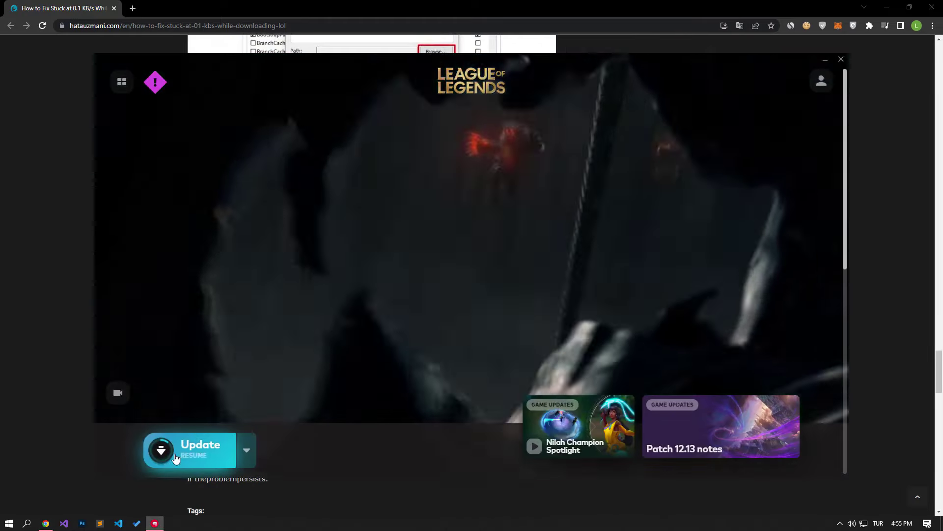